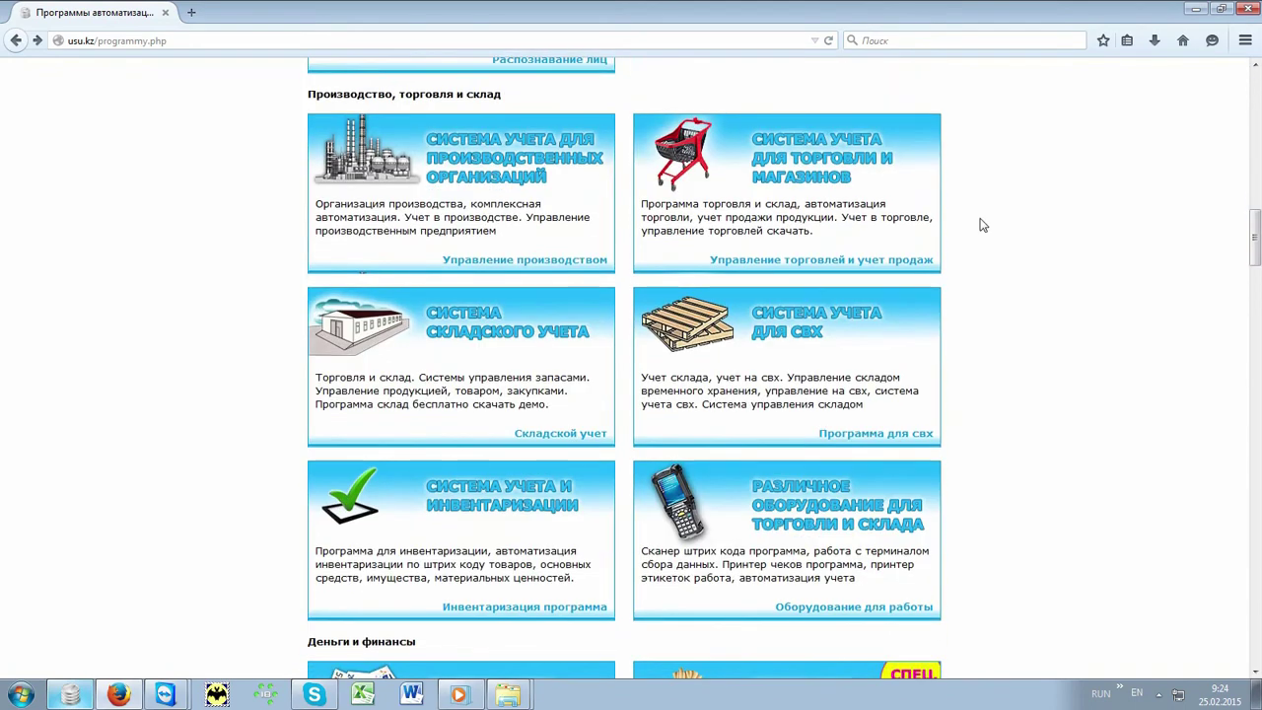
# - Open the production management system page (Управление производством) from the site's program catalogue
pyautogui.click(582, 269)
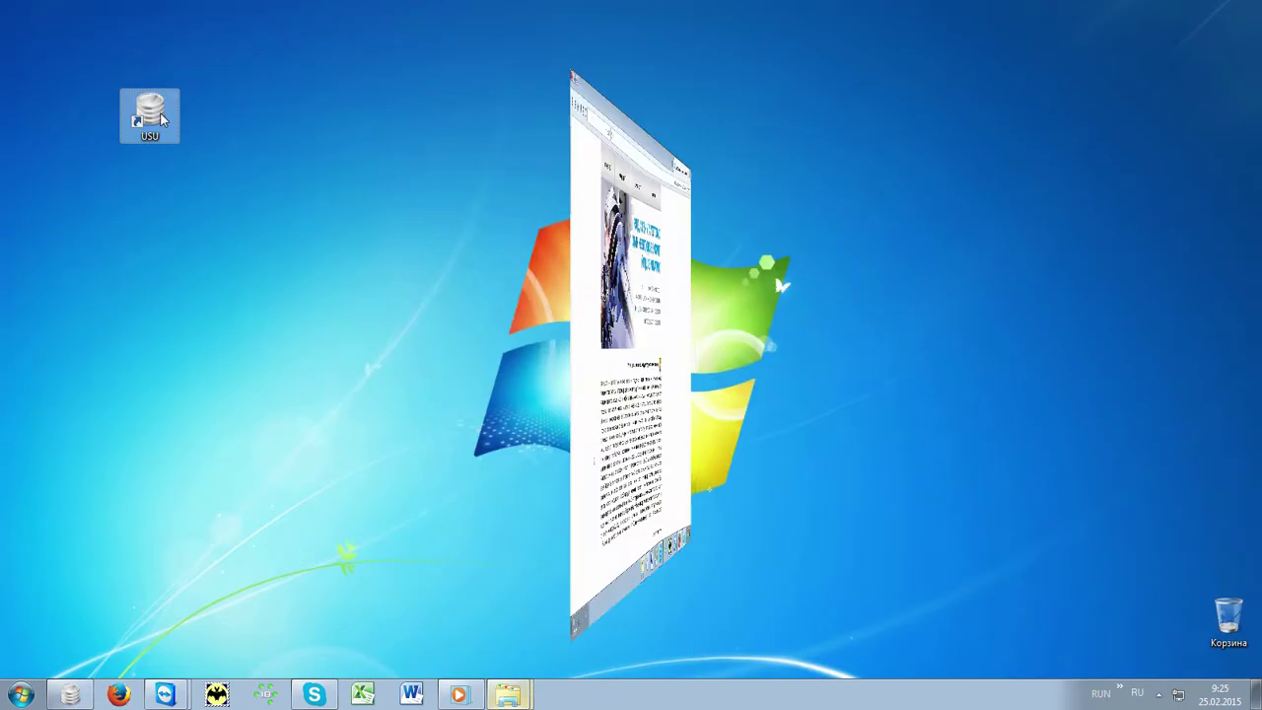
# - Launch the USU program from the desktop and log in with the user name, password and MAIN role
pyautogui.doubleClick(150, 116)
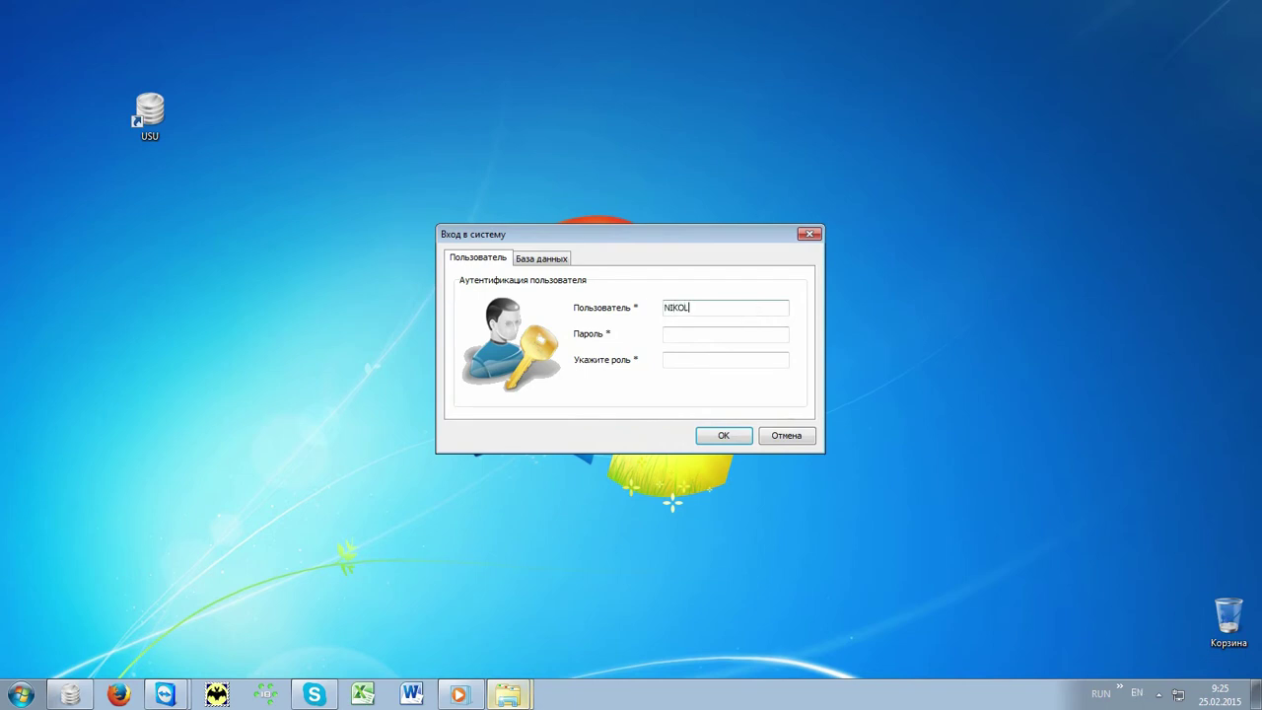
pyautogui.click(752, 334)
pyautogui.click(752, 333)
pyautogui.click(749, 363)
pyautogui.click(741, 438)
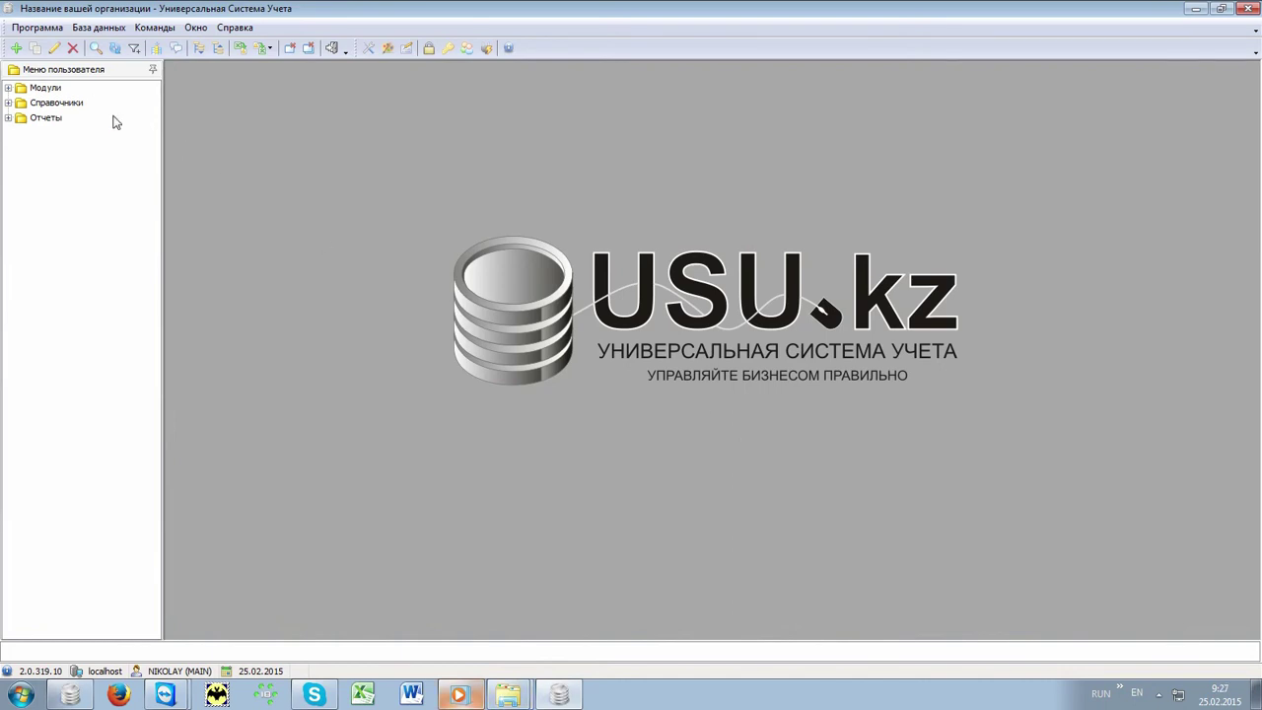
# - Open the warehouse directory Номенклатура and expand the Товар and Сырье categories with their subcategories
pyautogui.doubleClick(91, 105)
pyautogui.doubleClick(71, 165)
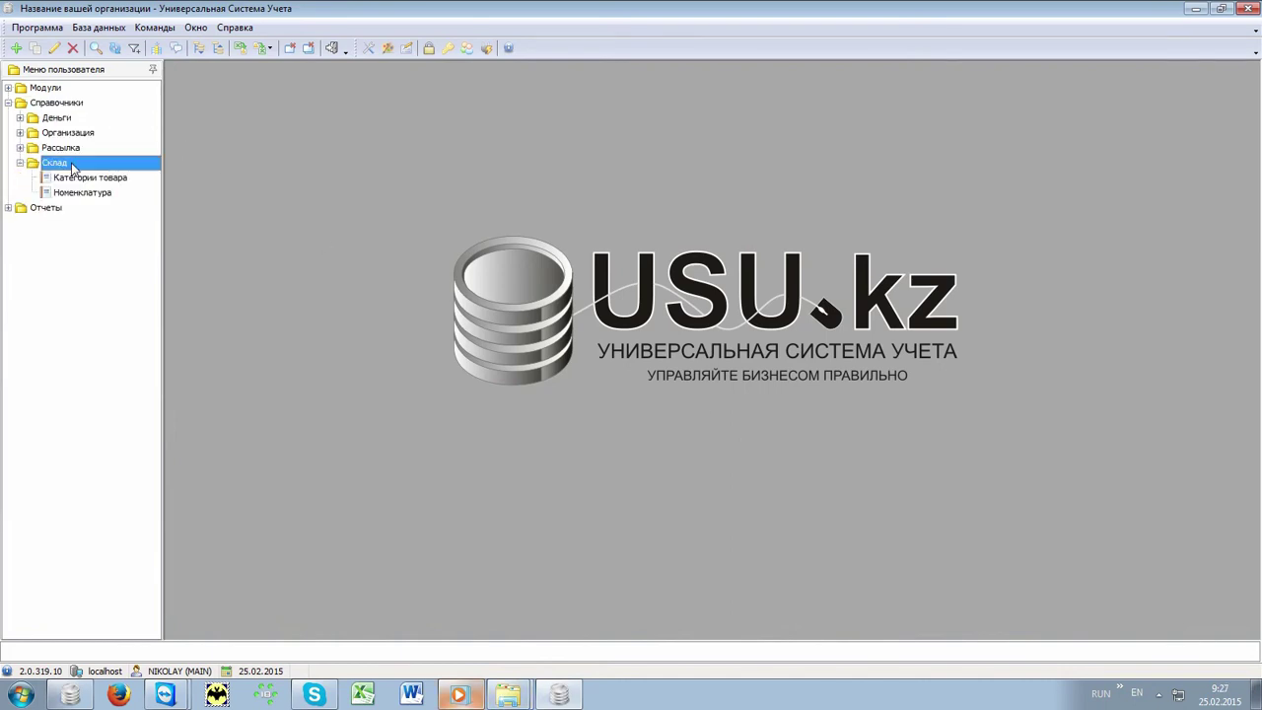
pyautogui.doubleClick(124, 197)
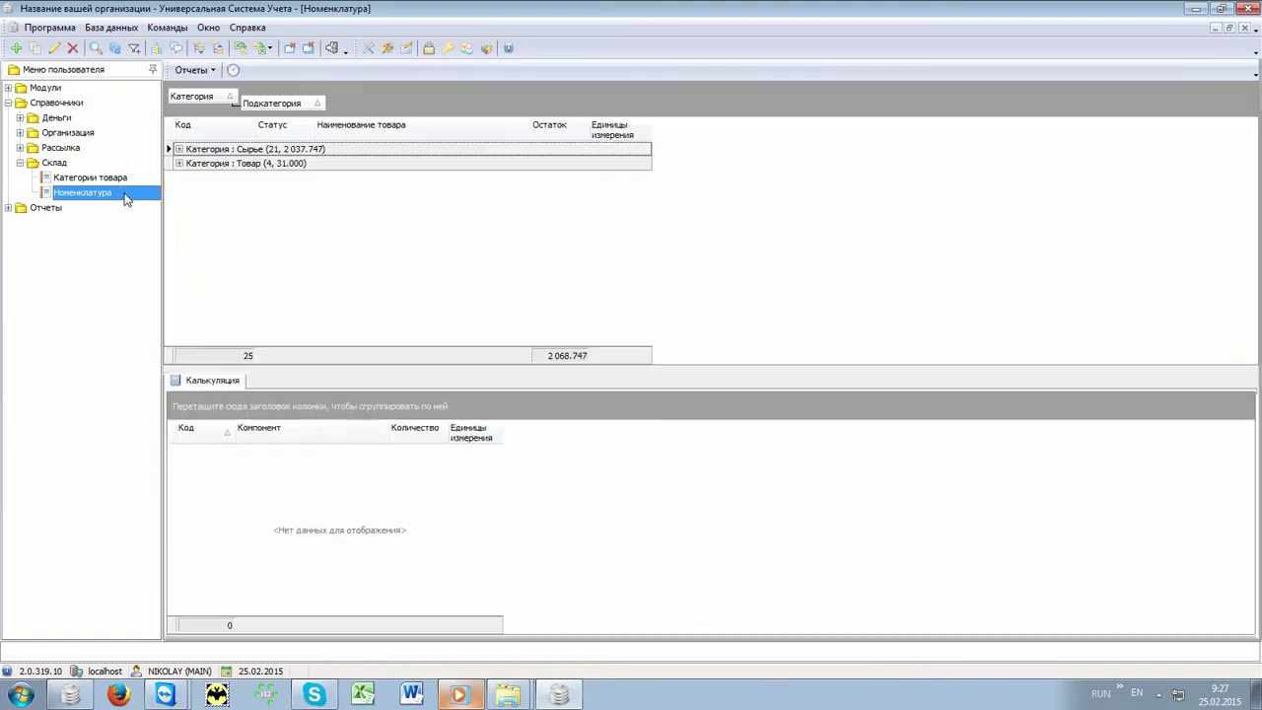
pyautogui.click(179, 163)
pyautogui.click(191, 178)
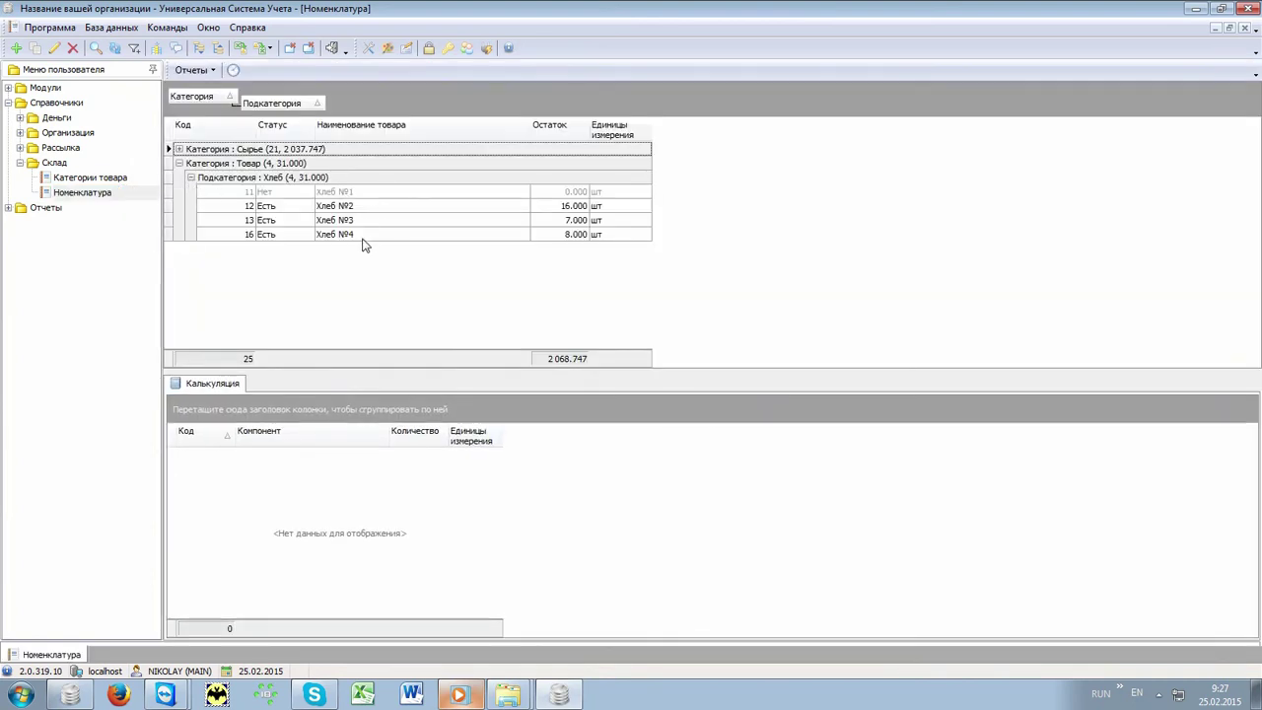
pyautogui.click(178, 149)
pyautogui.click(191, 164)
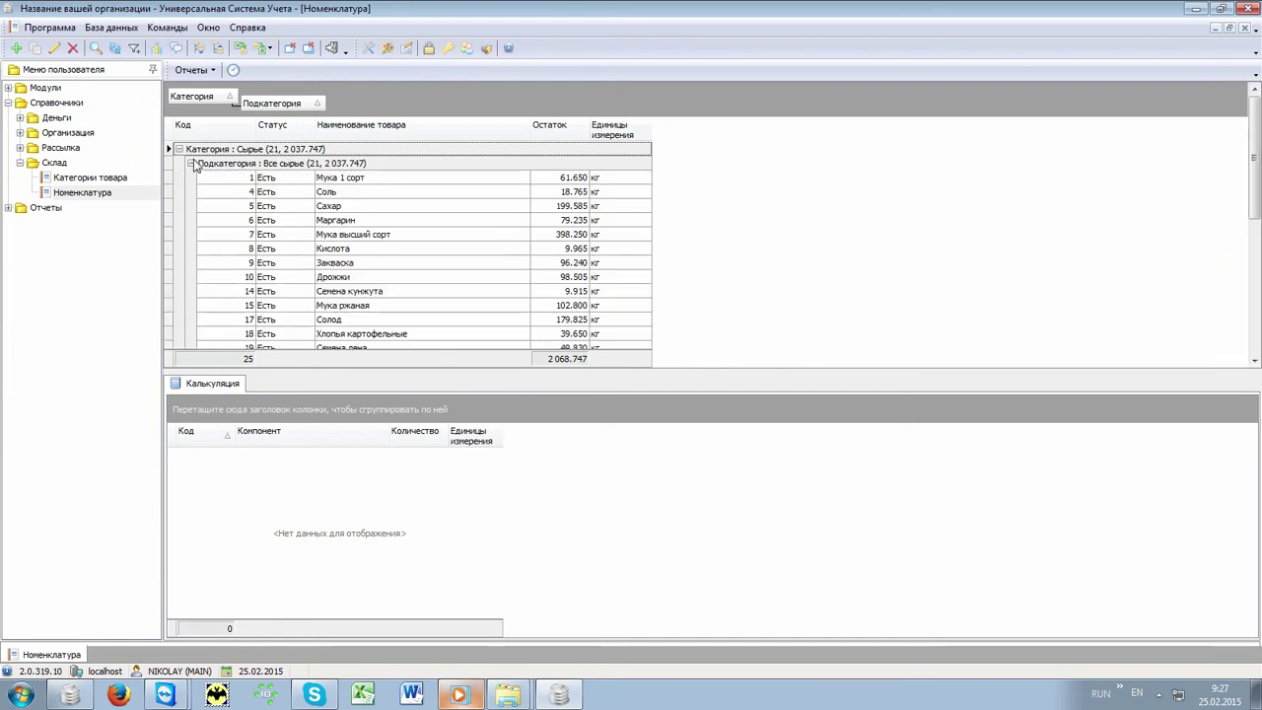
pyautogui.scroll(-5, 414, 305)
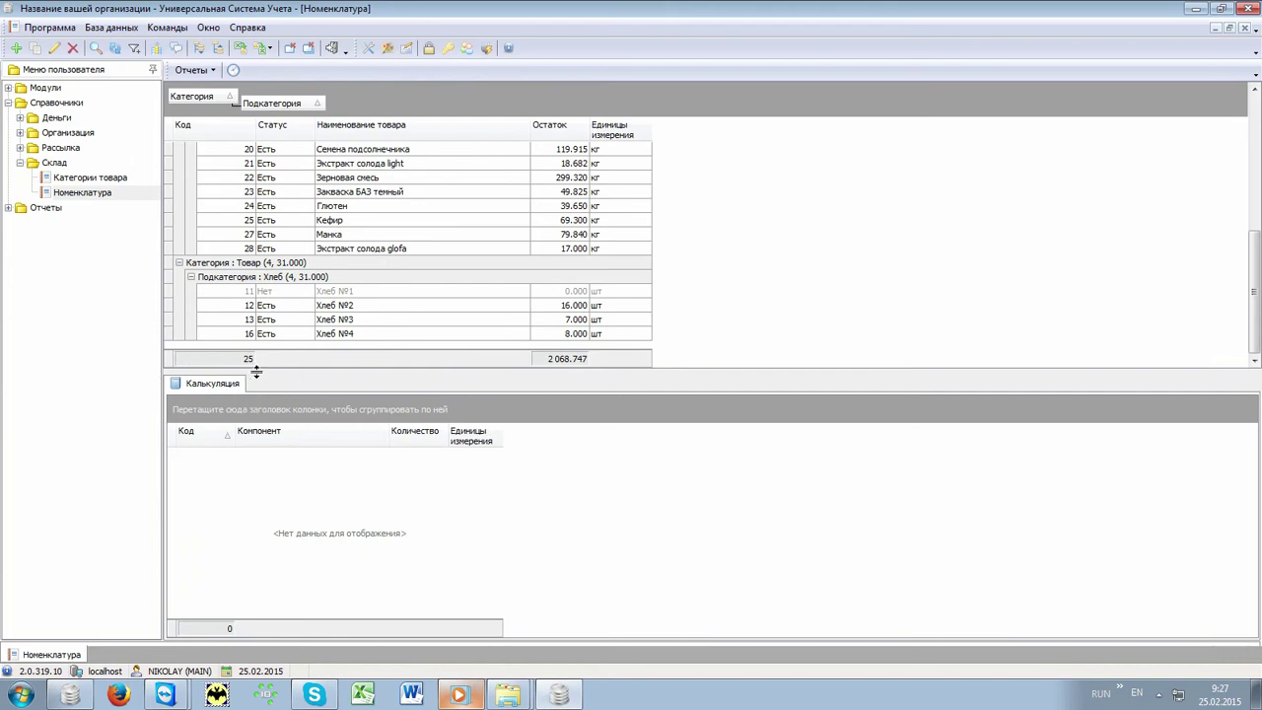
# - Examine the ingredient calculations of Хлеб №2, Хлеб №3 and Хлеб №4 one after another
pyautogui.click(350, 307)
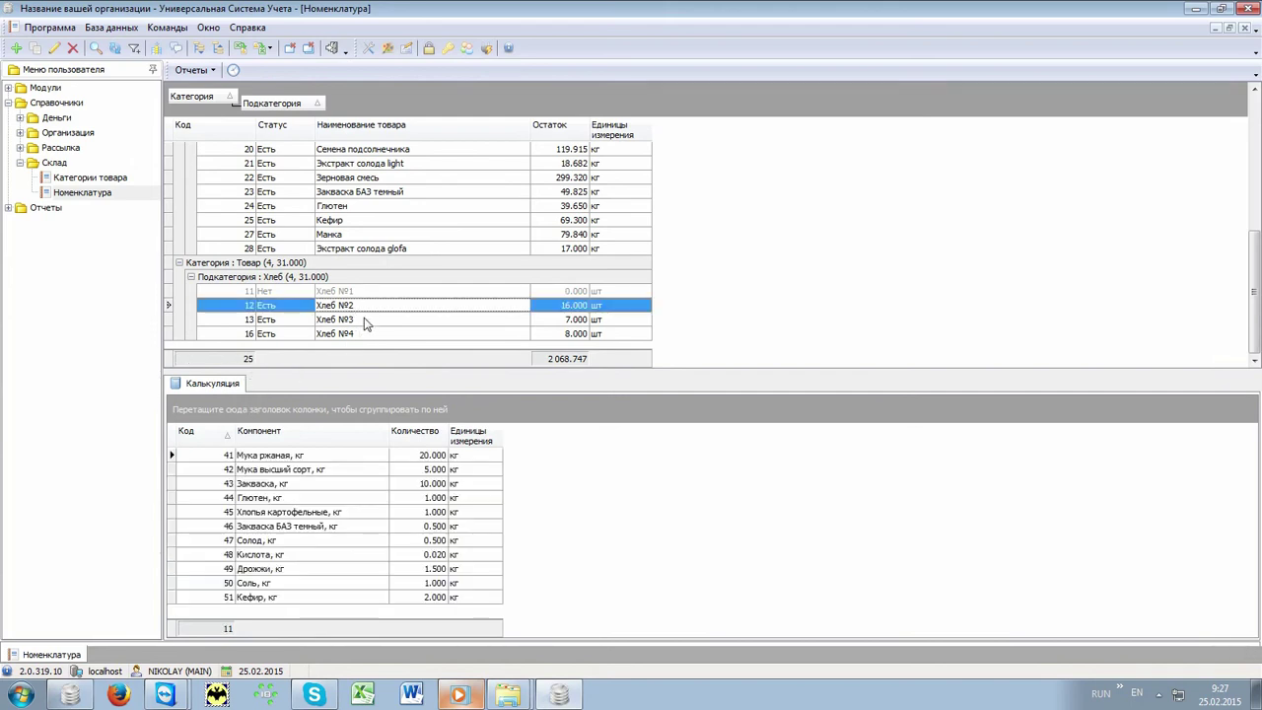
pyautogui.click(366, 320)
pyautogui.click(362, 334)
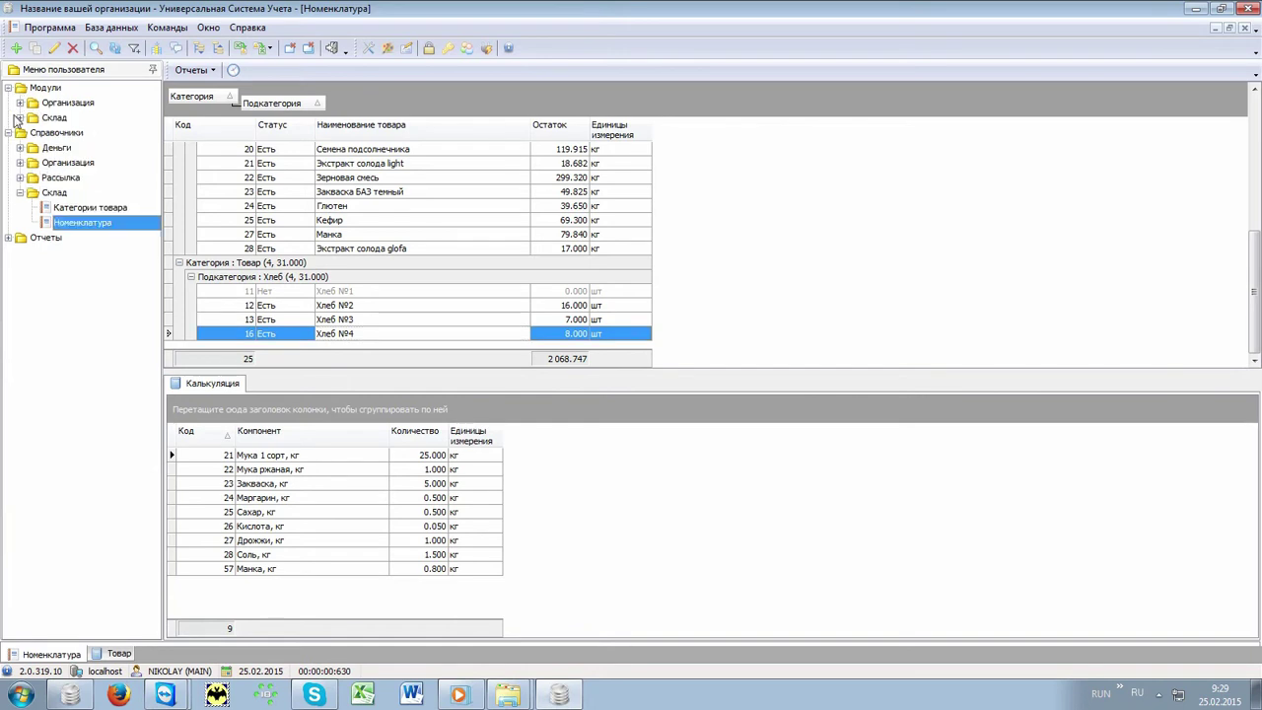
# - Open the warehouse Товар module and examine the raw material receipt's date, destination warehouse and supplier
pyautogui.click(18, 119)
pyautogui.click(89, 151)
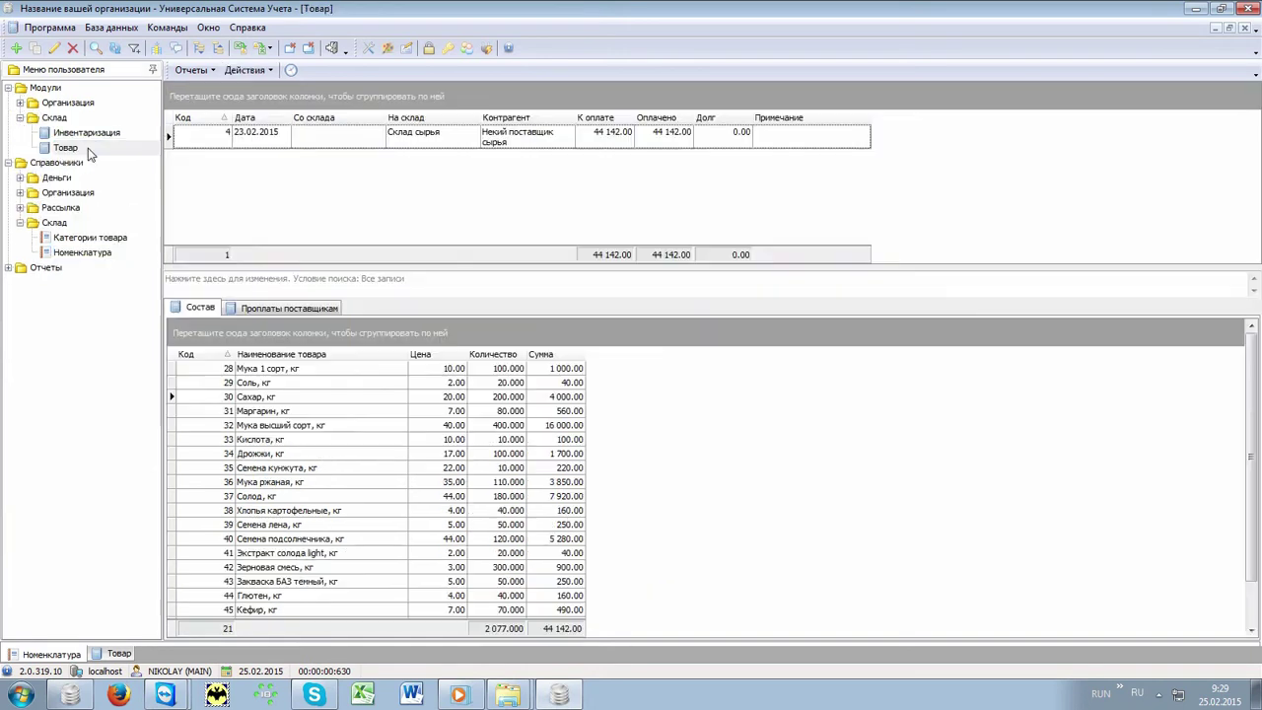
pyautogui.click(247, 143)
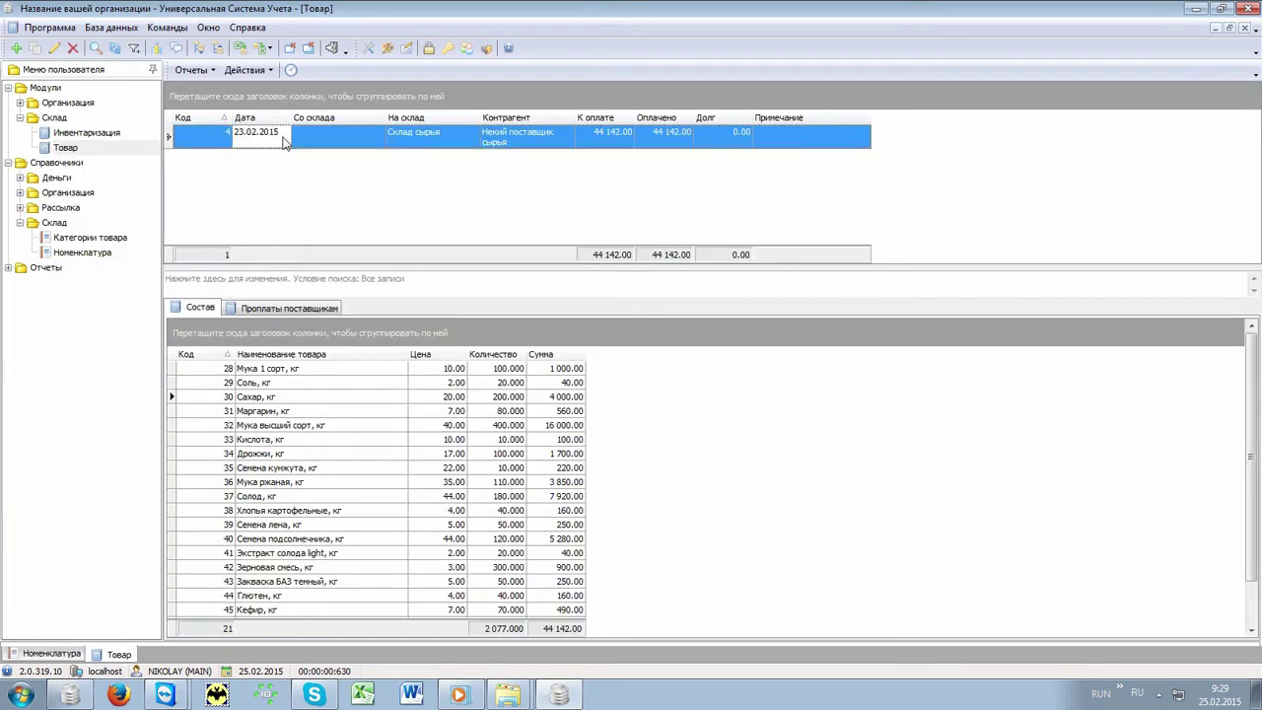
pyautogui.click(459, 144)
pyautogui.click(528, 146)
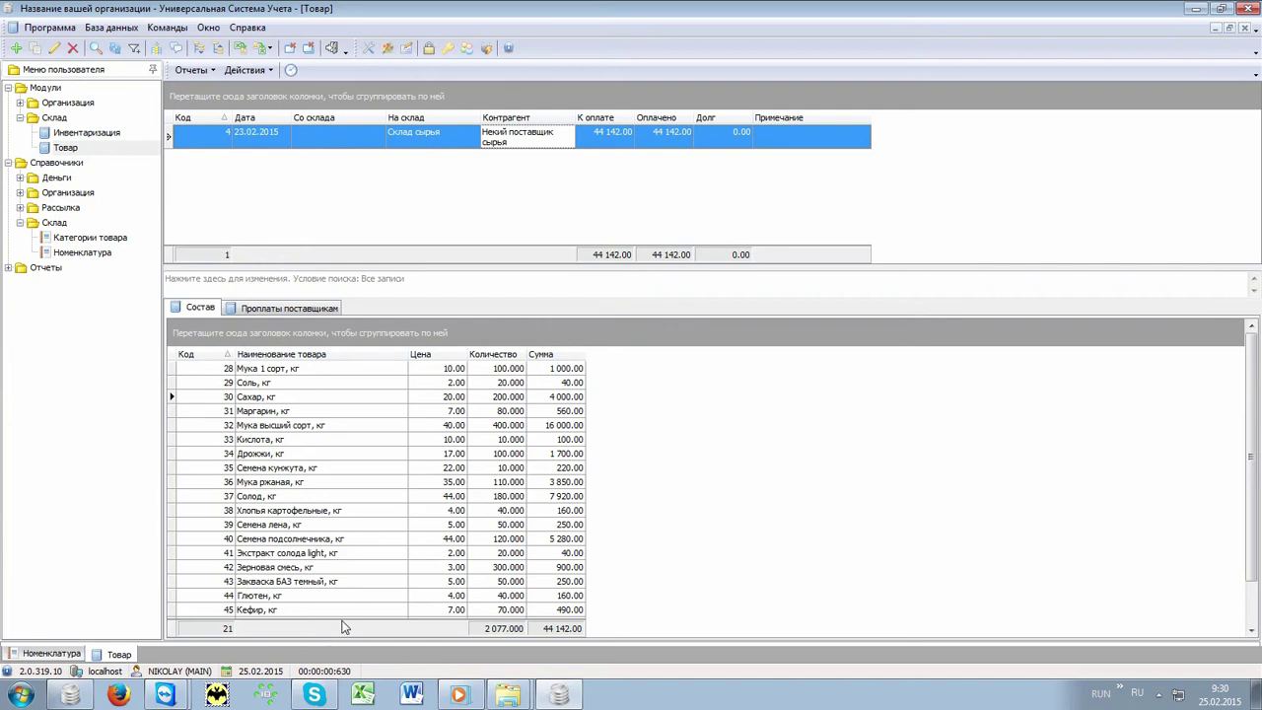
# - Generate the Остаток товара warehouse report for Склад сырья for 25.02.2015
pyautogui.doubleClick(19, 269)
pyautogui.doubleClick(63, 329)
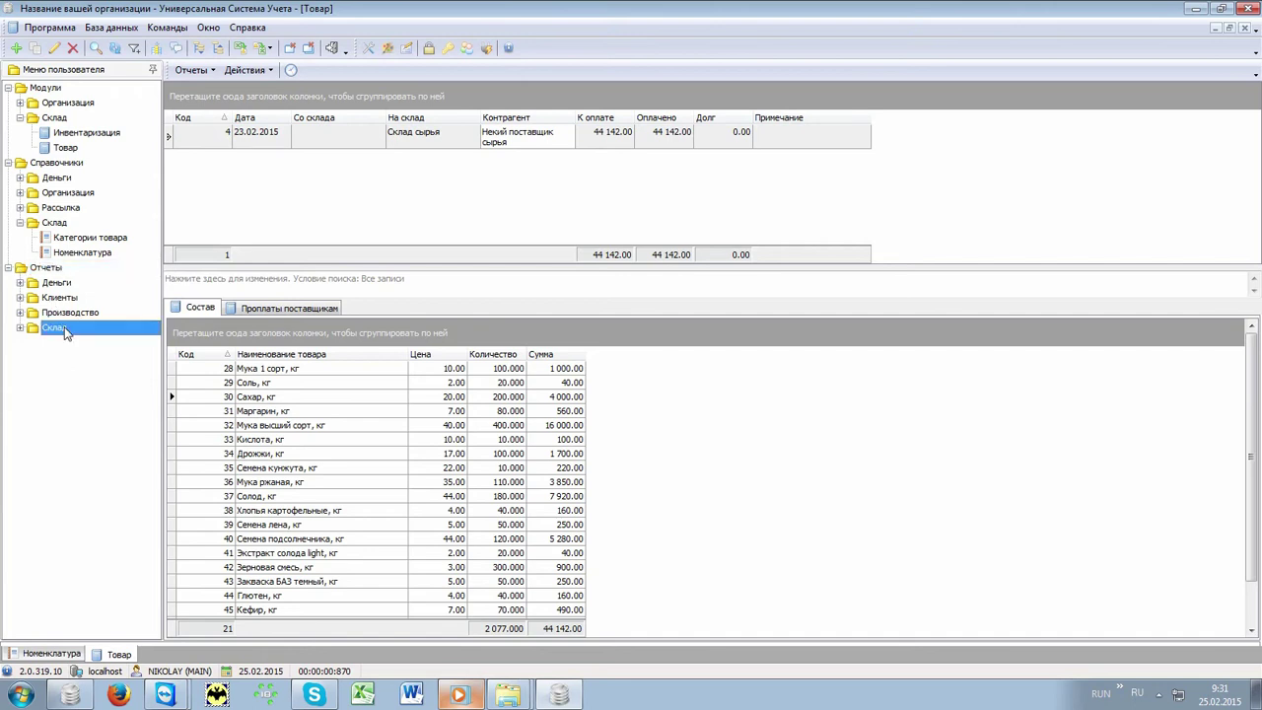
pyautogui.click(110, 377)
pyautogui.doubleClick(111, 377)
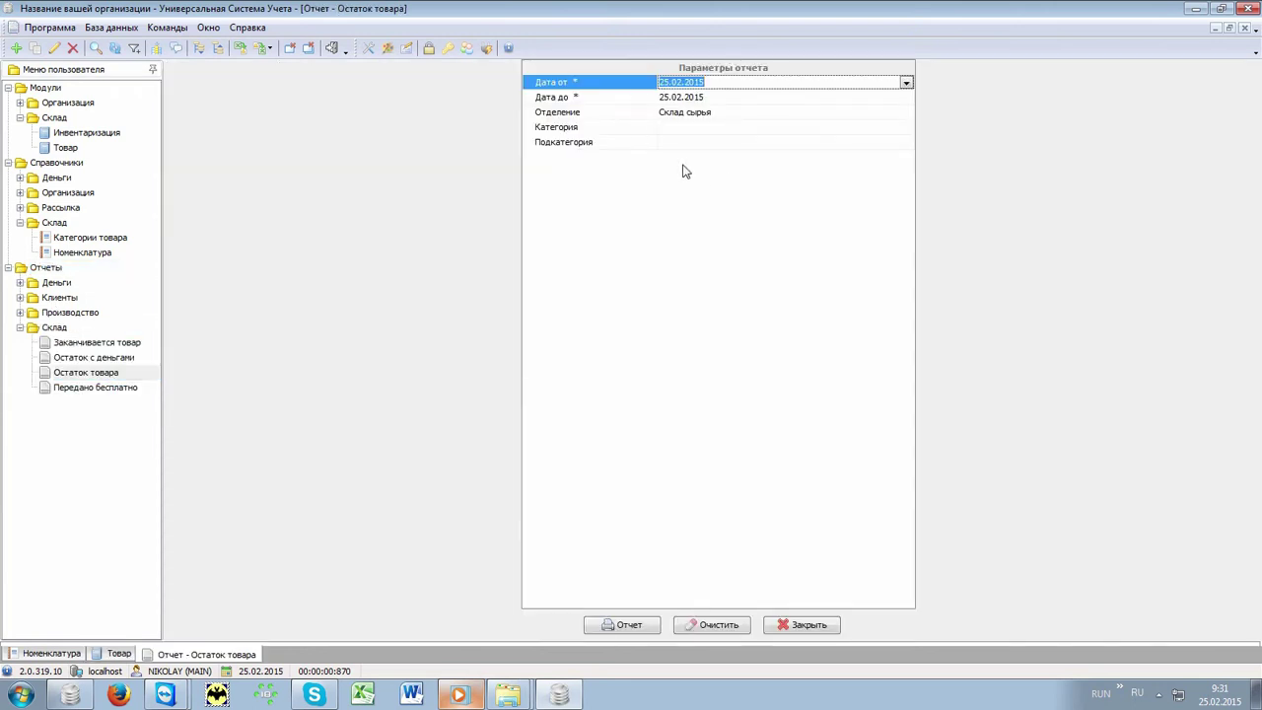
pyautogui.click(627, 626)
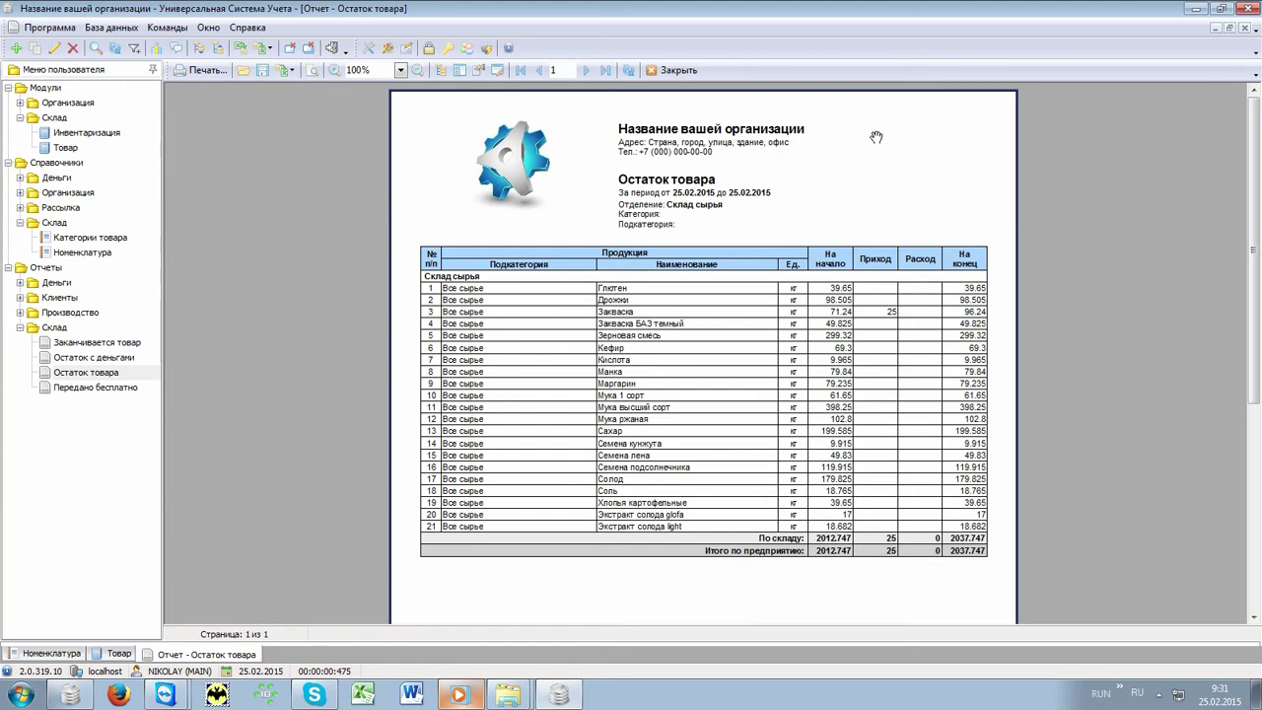
# - Open the Контрагенты module and go through the records of Магазин №1, Магазин №2 and Магазин №3
pyautogui.click(19, 103)
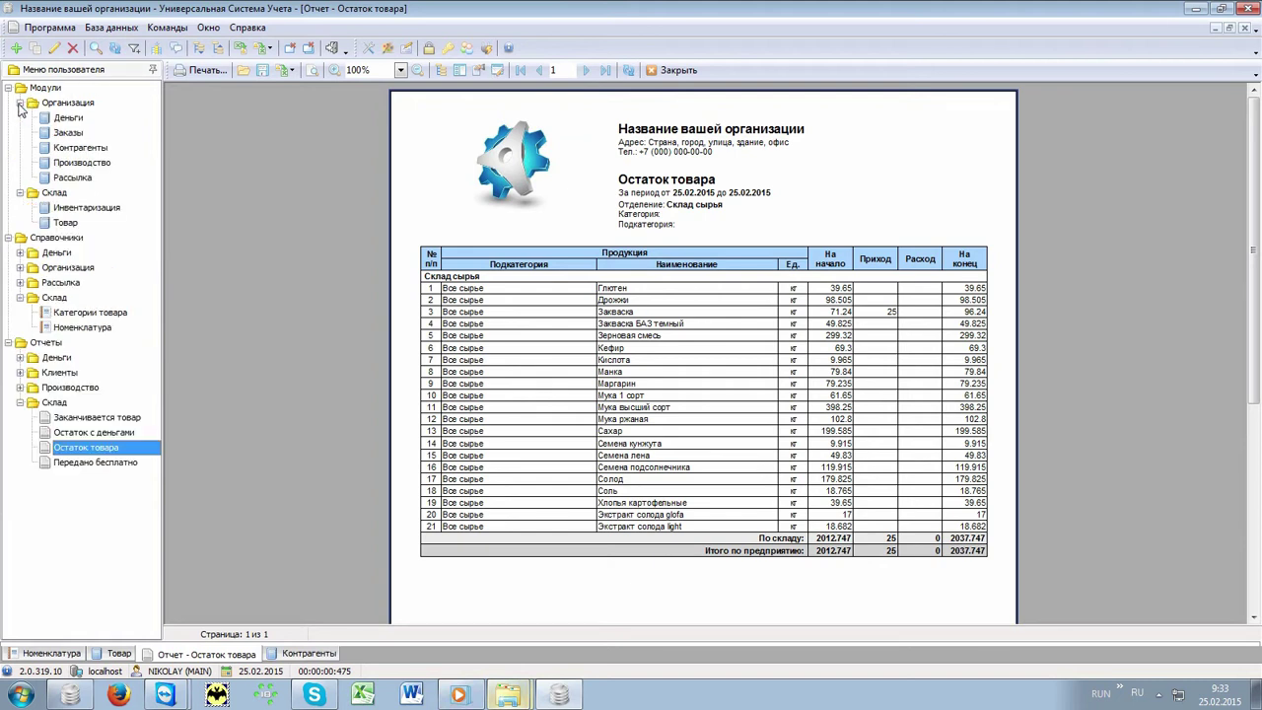
pyautogui.click(112, 149)
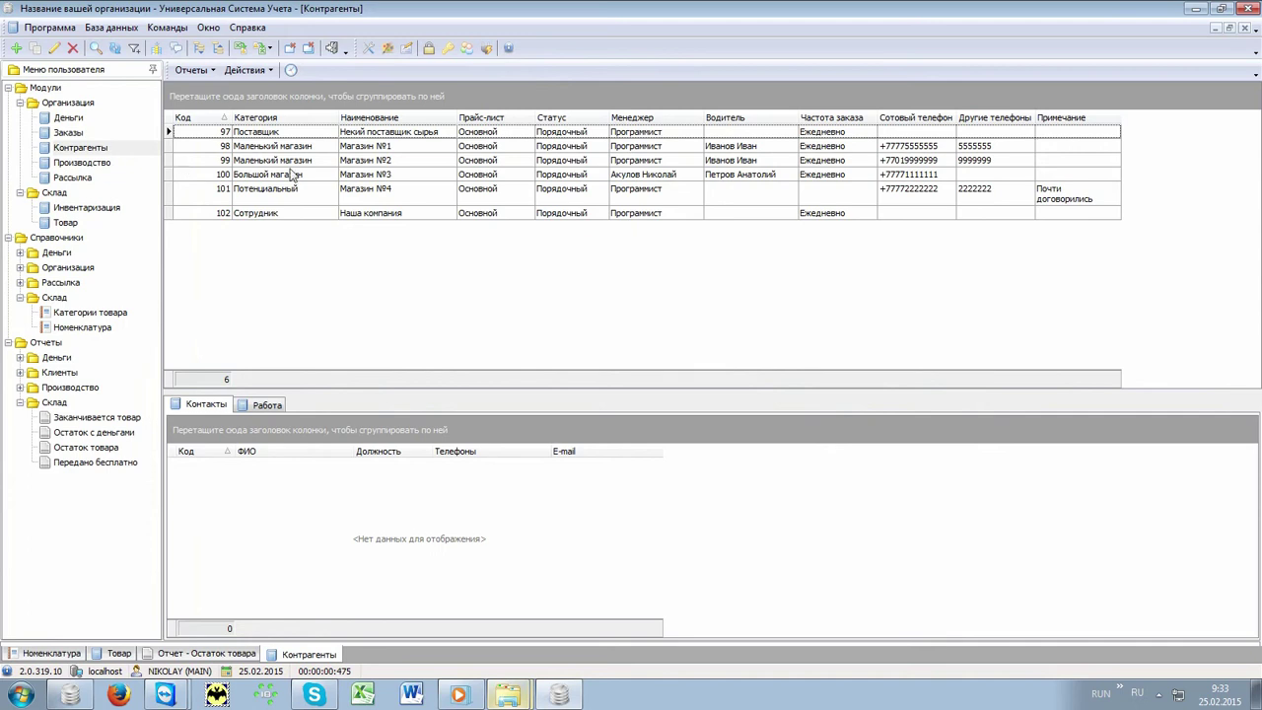
pyautogui.click(397, 147)
pyautogui.click(398, 159)
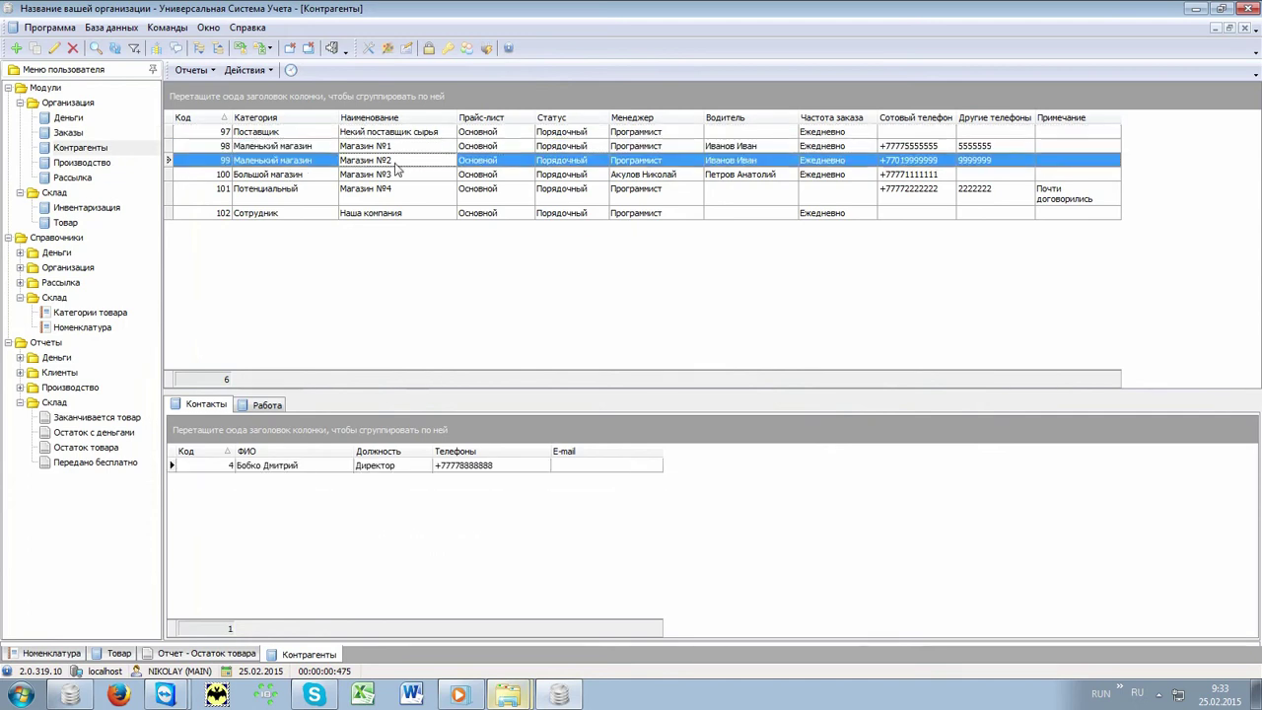
pyautogui.click(392, 175)
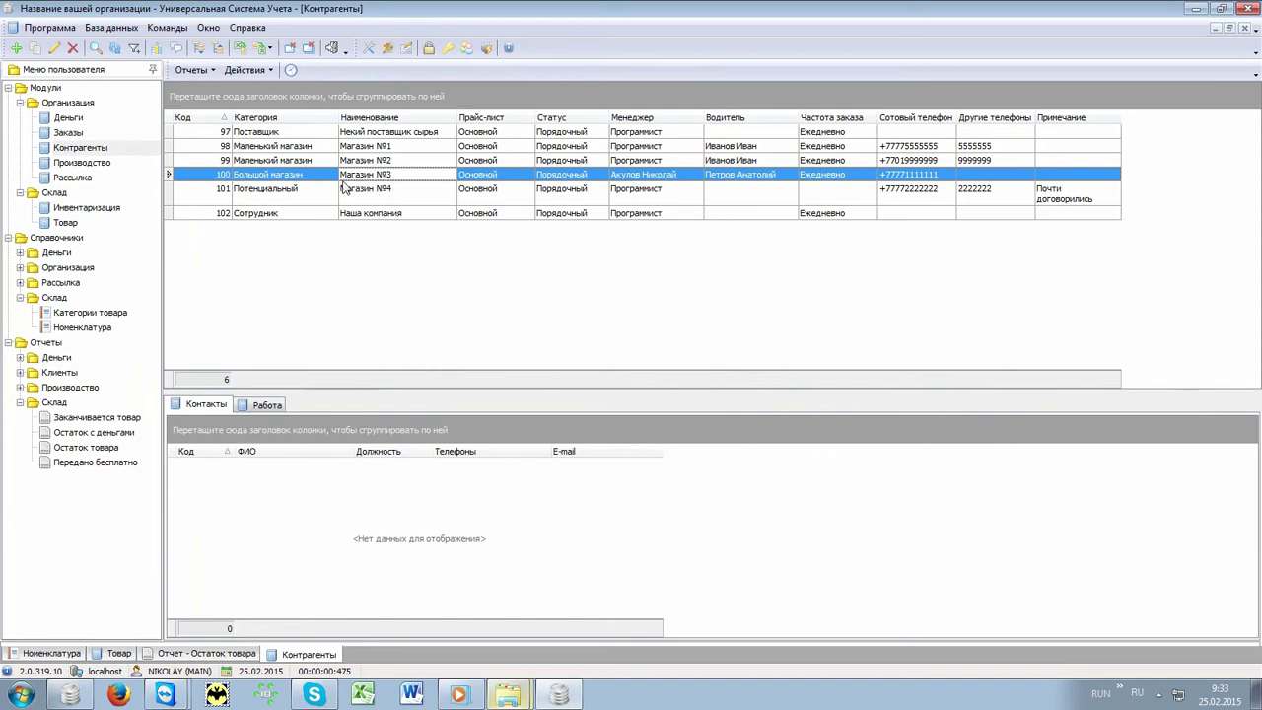
# - Examine the category, price list and status of Магазин №3, the manager of Магазин №2 and the driver of Магазин №1
pyautogui.click(304, 175)
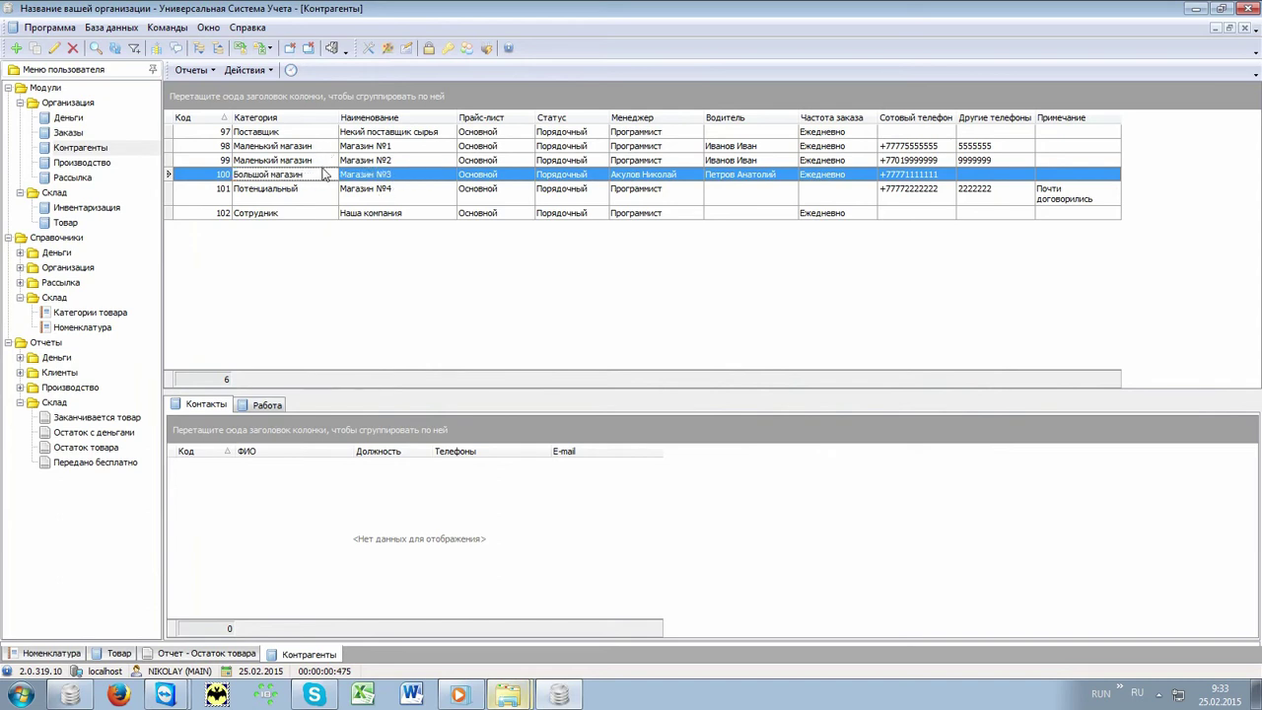
pyautogui.click(502, 175)
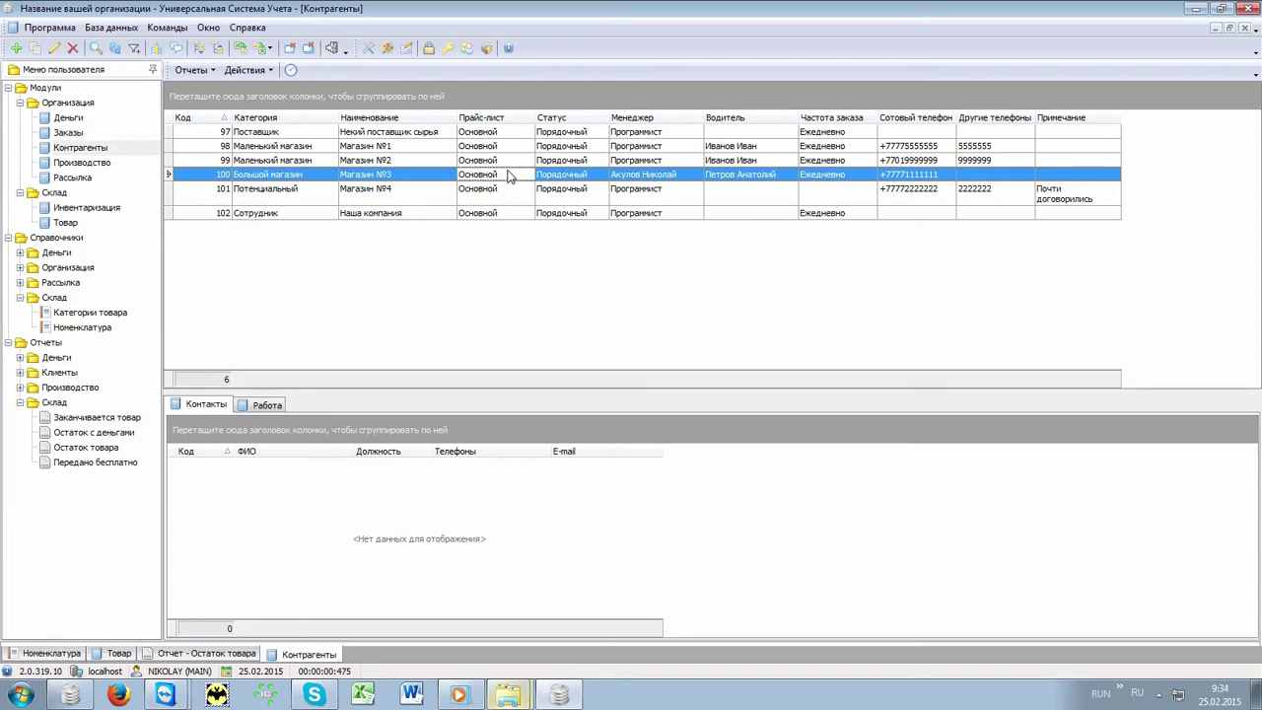
pyautogui.click(589, 177)
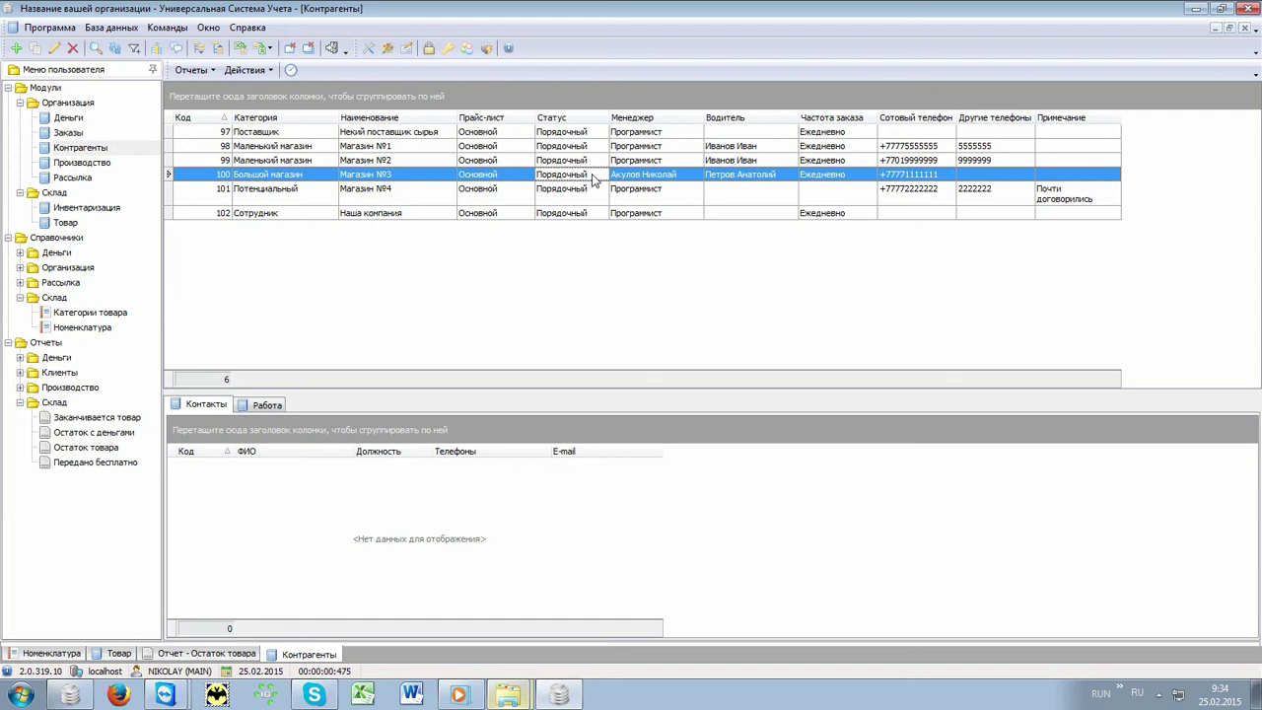
pyautogui.click(683, 161)
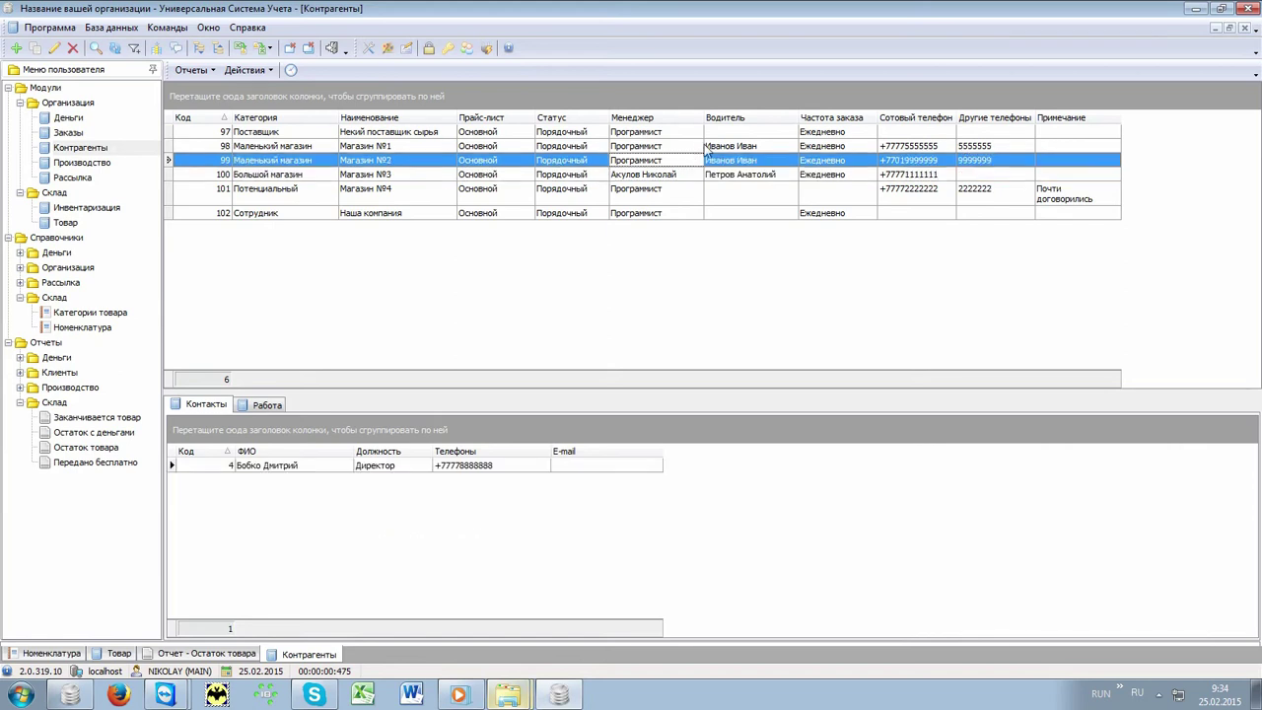
pyautogui.click(721, 147)
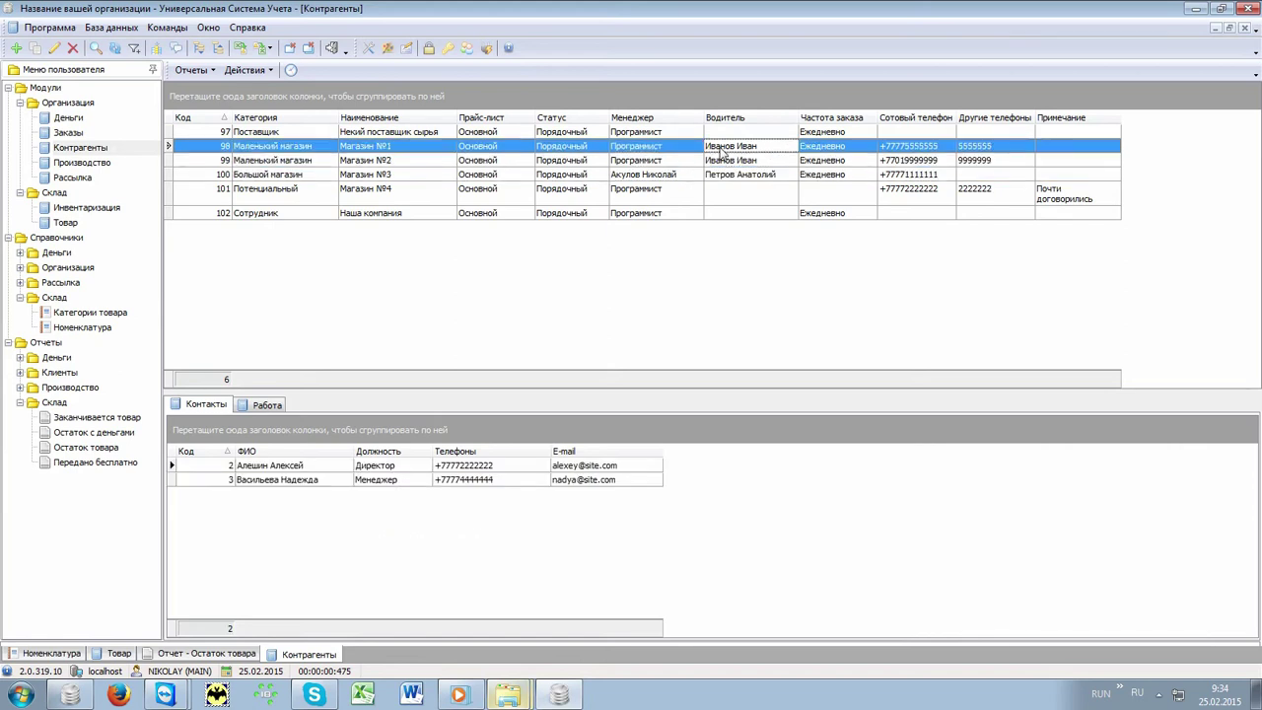
# - Examine both contact persons of Магазин №1, including the manager's e-mail
pyautogui.click(326, 470)
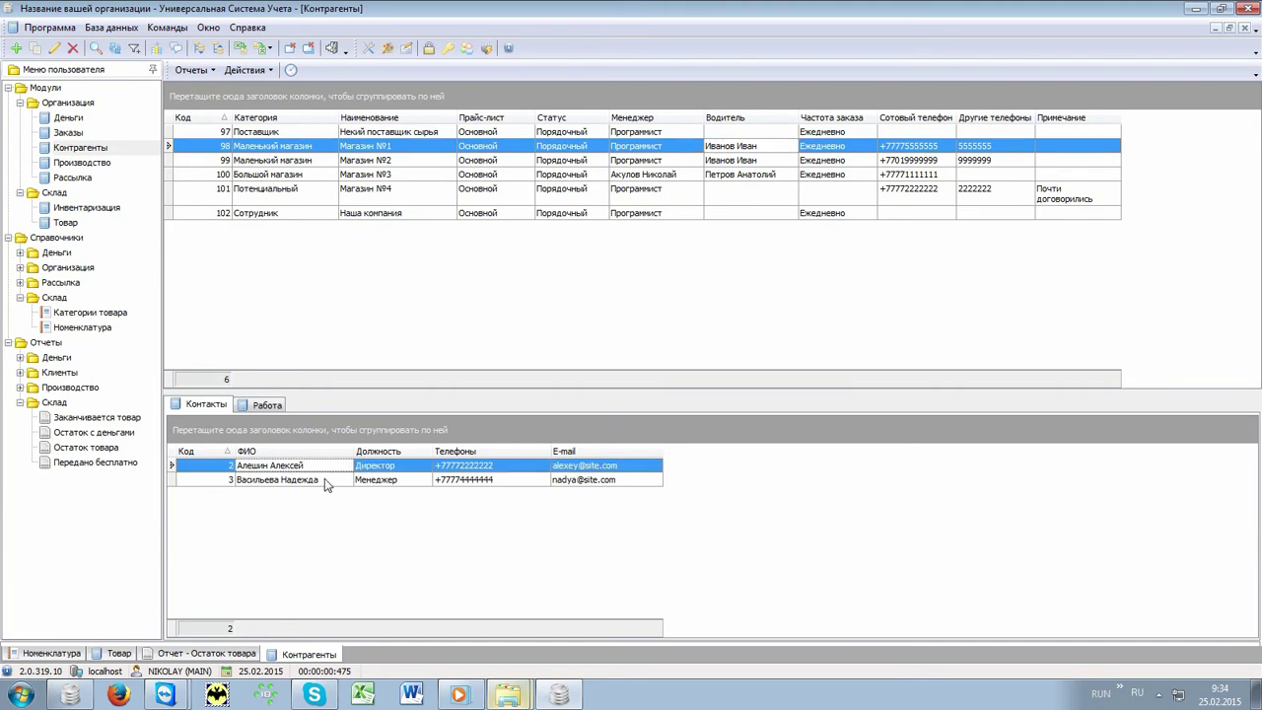
pyautogui.click(324, 481)
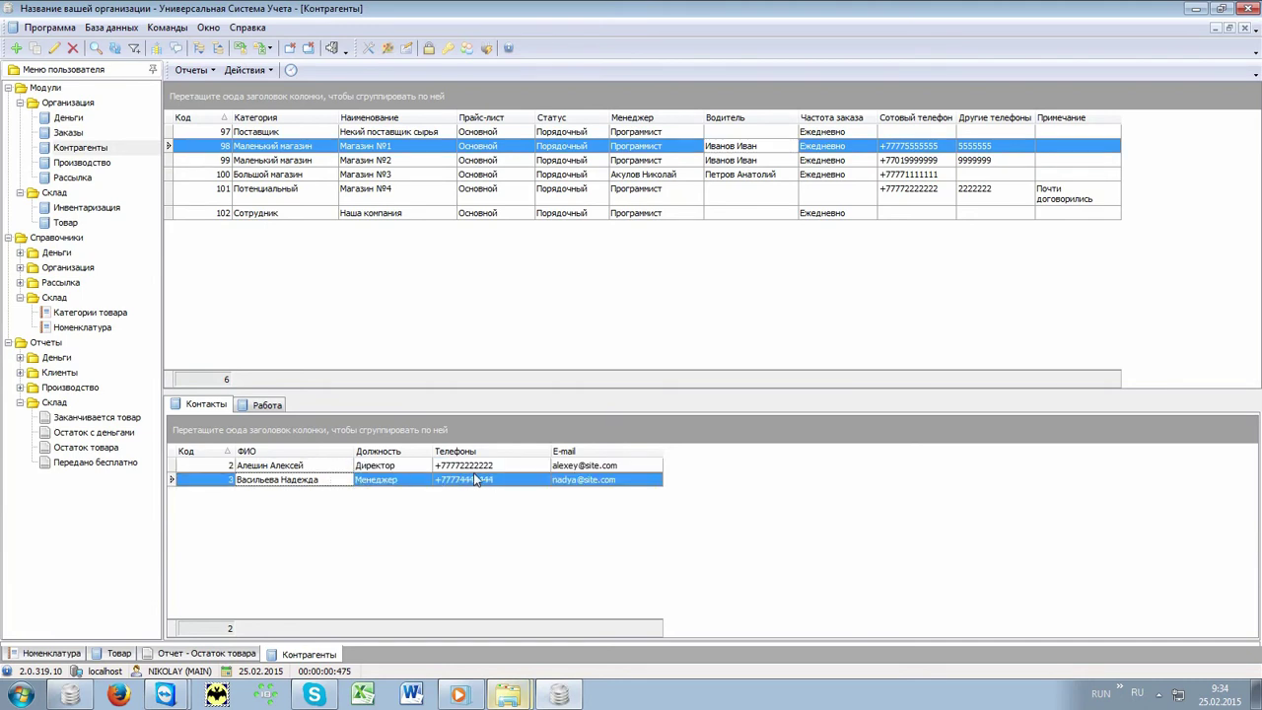
pyautogui.click(582, 481)
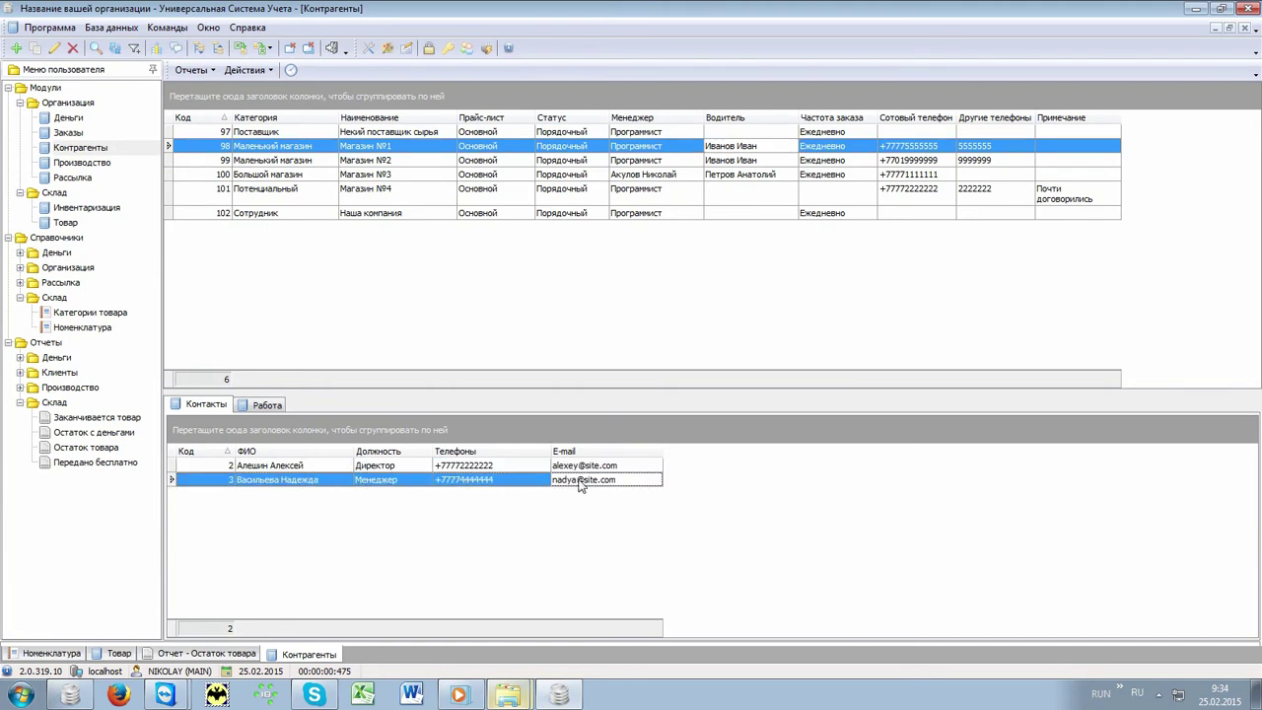
# - Generate the Акт сверки report for Магазин №1 for 01.02.2015 to 28.02.2015, and close it after viewing
pyautogui.click(388, 148)
pyautogui.click(194, 71)
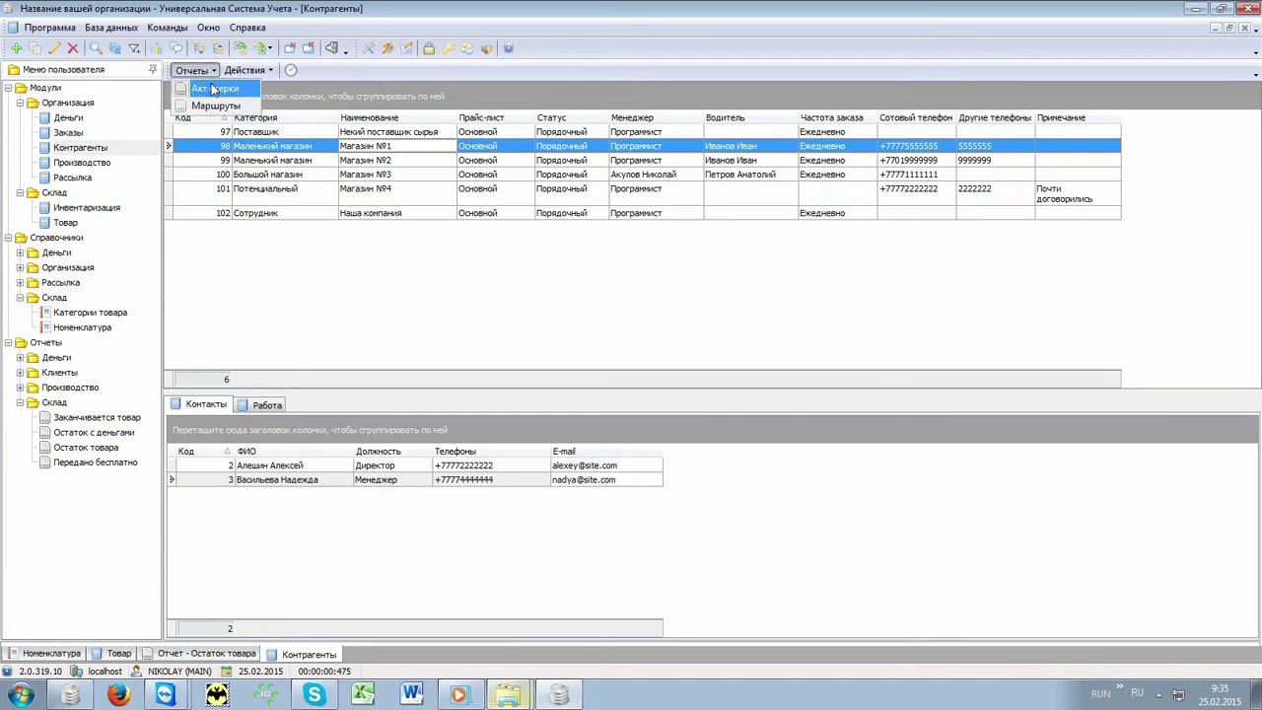
pyautogui.click(209, 86)
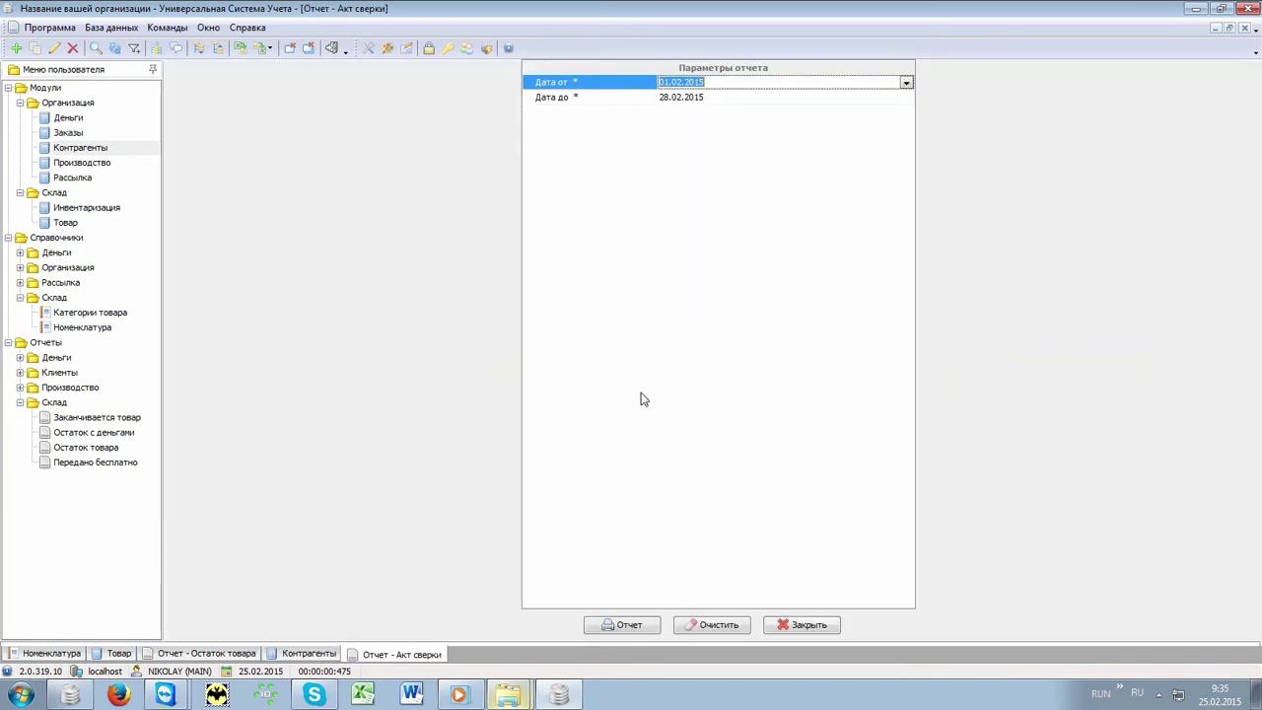
pyautogui.click(629, 625)
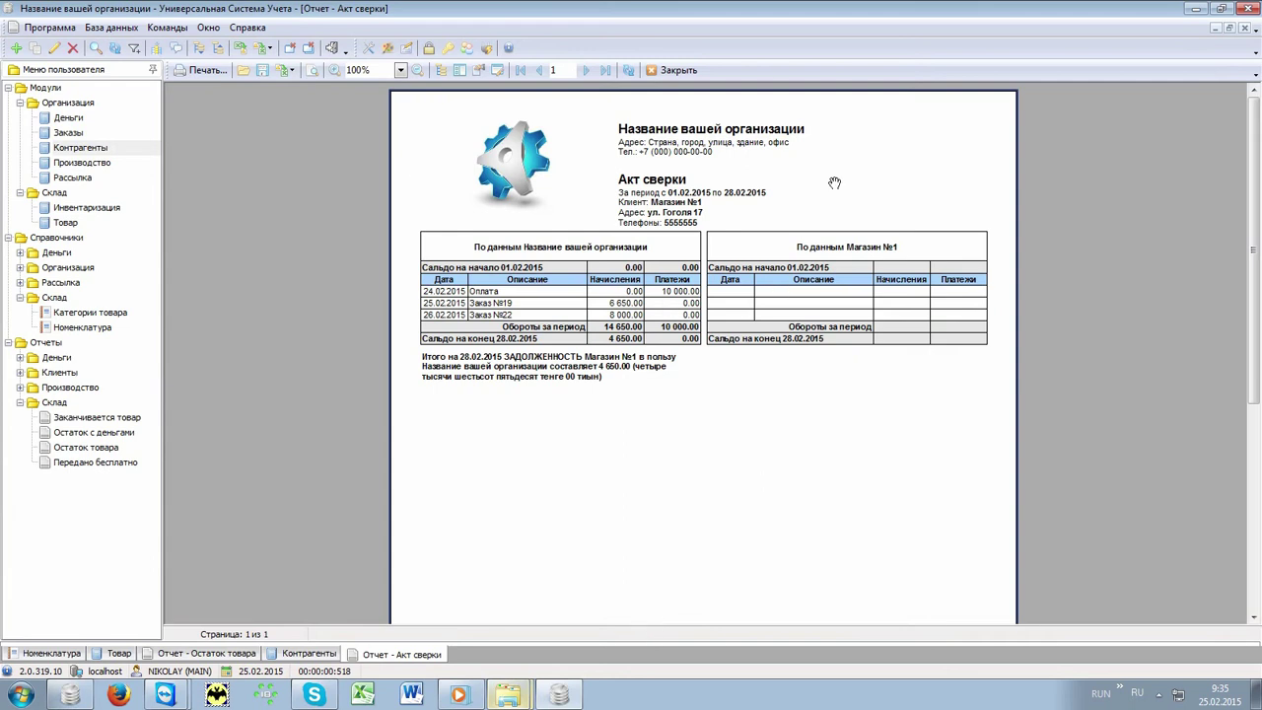
pyautogui.click(672, 70)
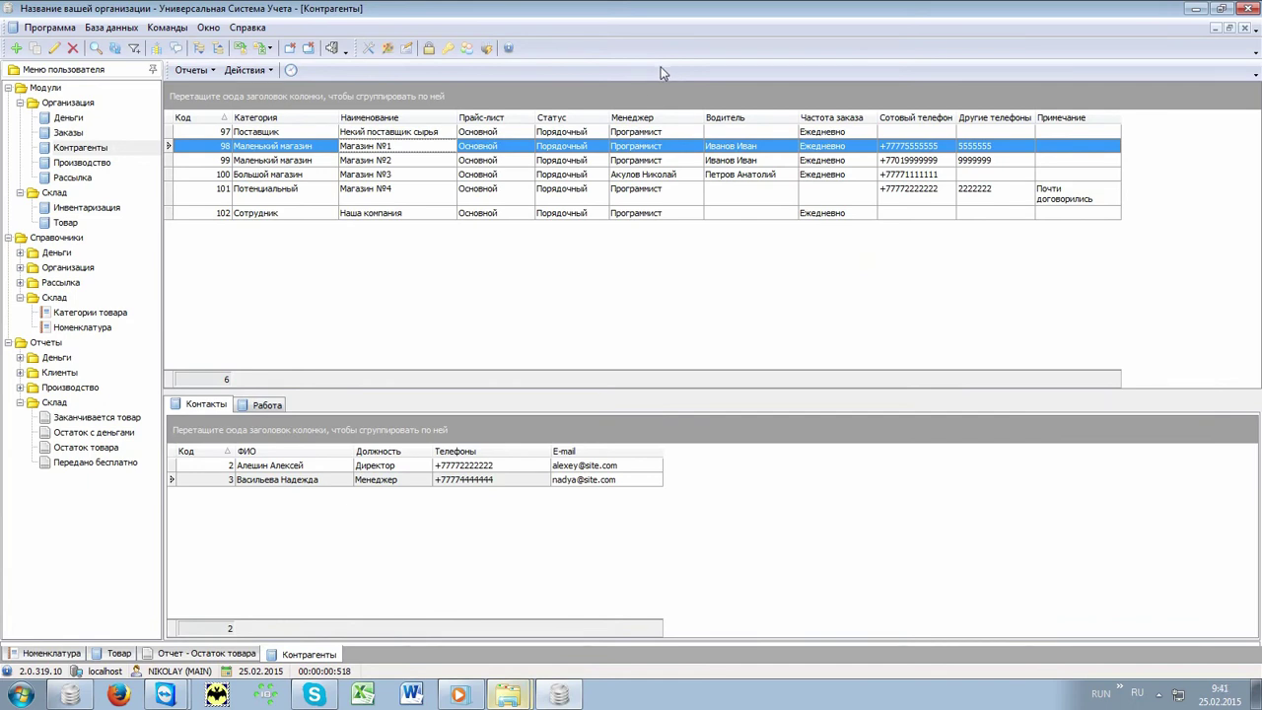
# - Show the work log of the potential client Магазин №4 and examine its first entry, dated 24.02.2015
pyautogui.click(385, 200)
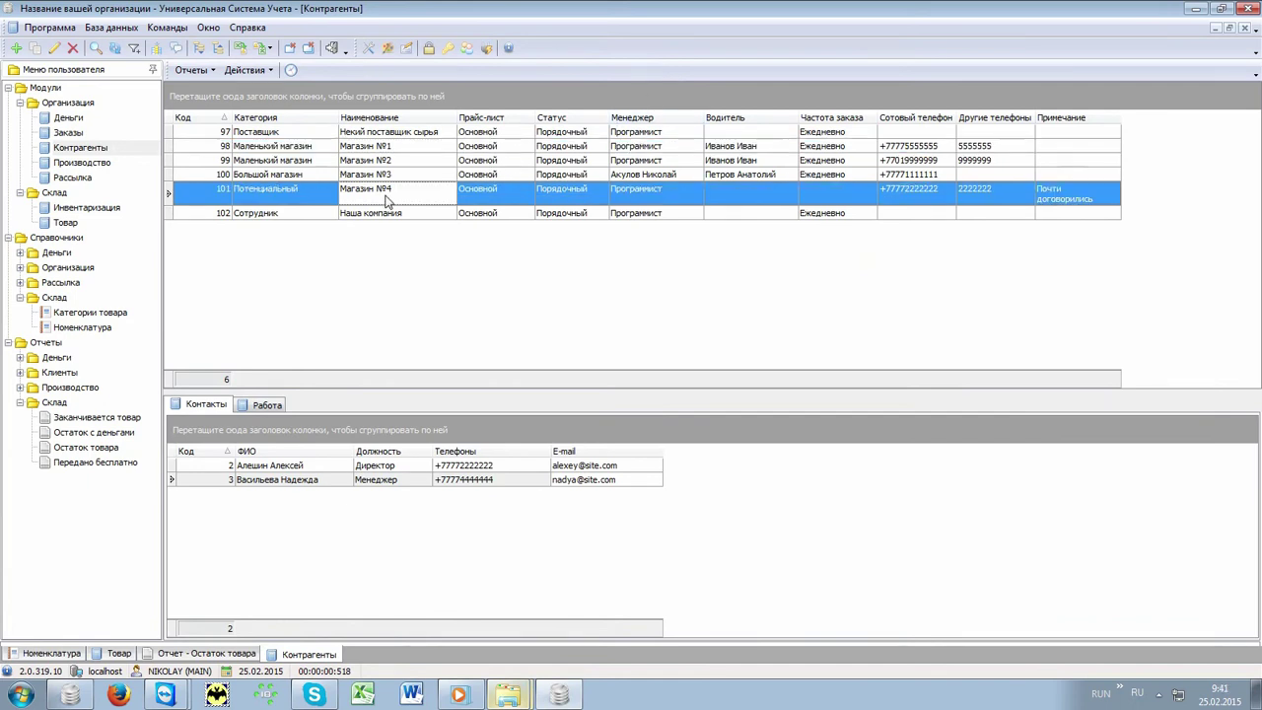
pyautogui.click(264, 407)
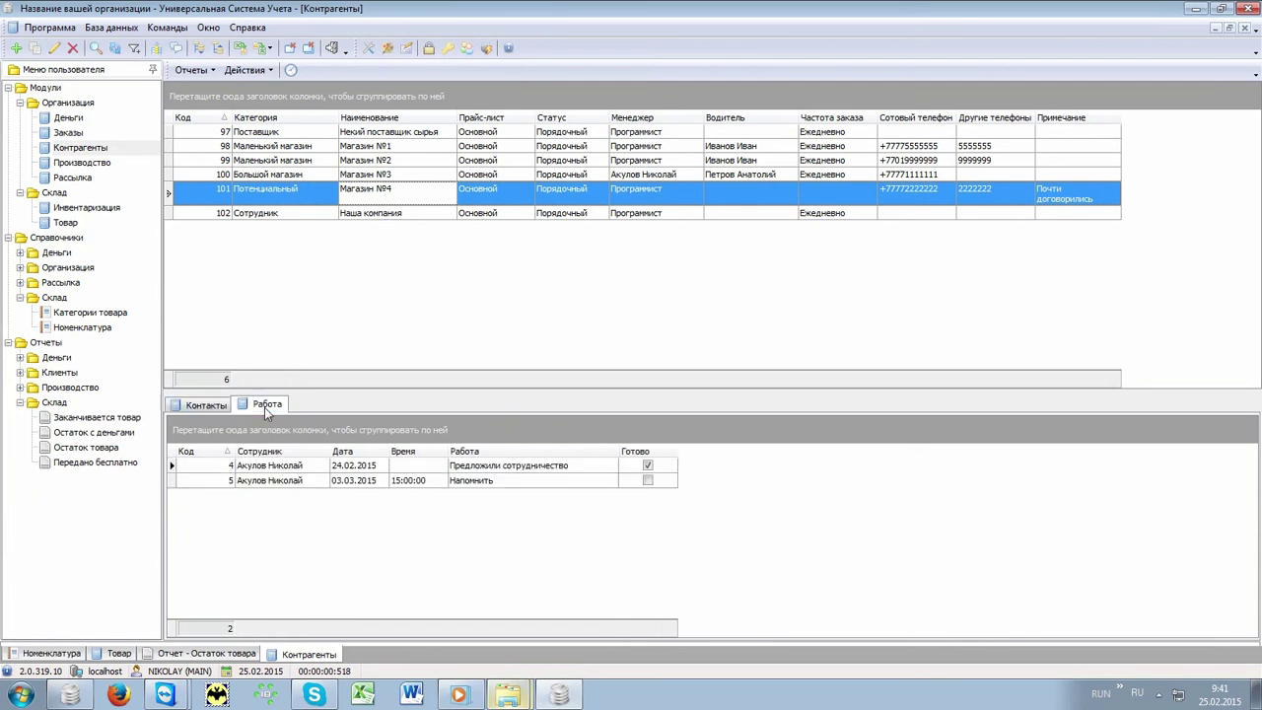
pyautogui.click(274, 466)
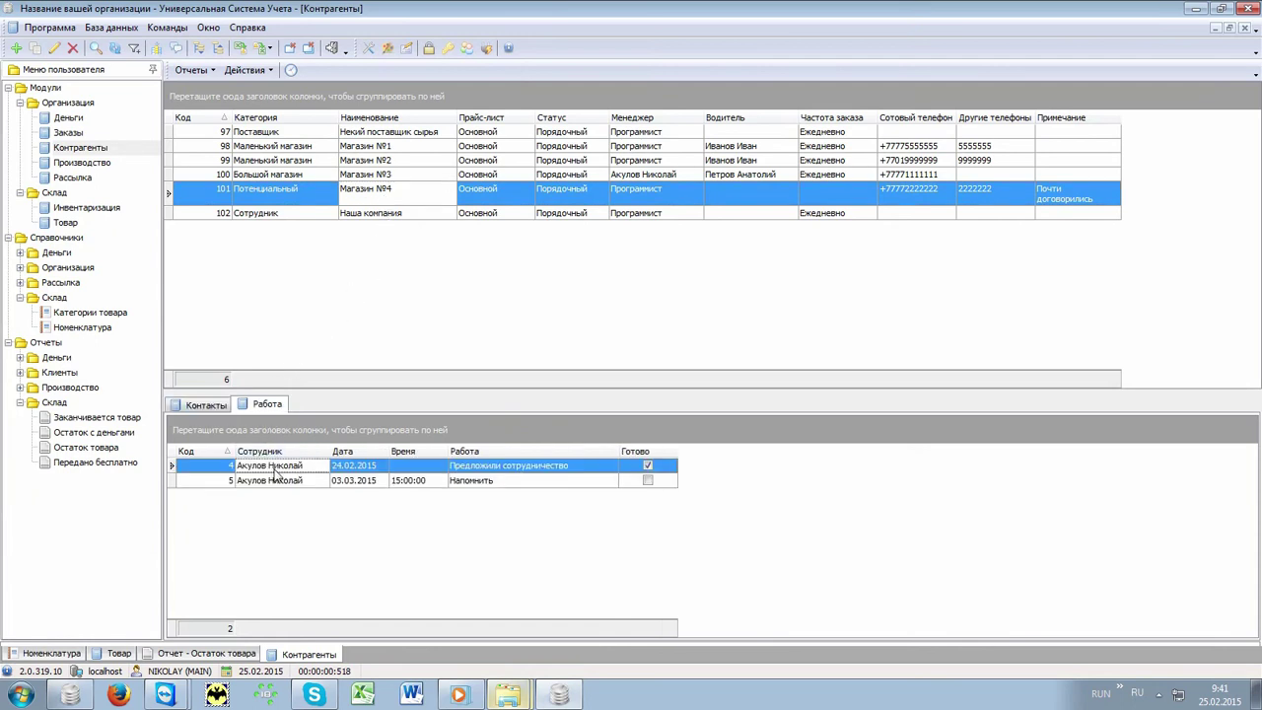
# - Examine the 03.03.2015 reminder for Магазин №4, and view the Работа с клиентами report for that date before closing it
pyautogui.click(512, 470)
pyautogui.click(510, 483)
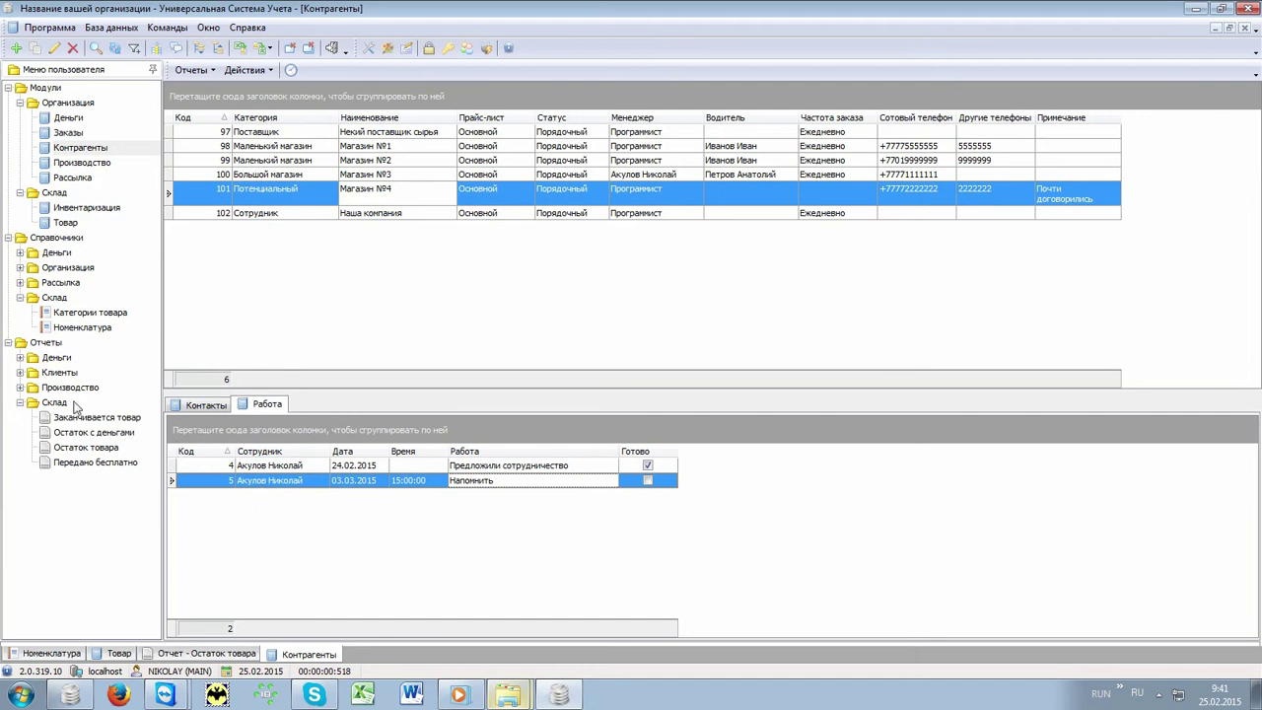
pyautogui.click(21, 373)
pyautogui.click(105, 405)
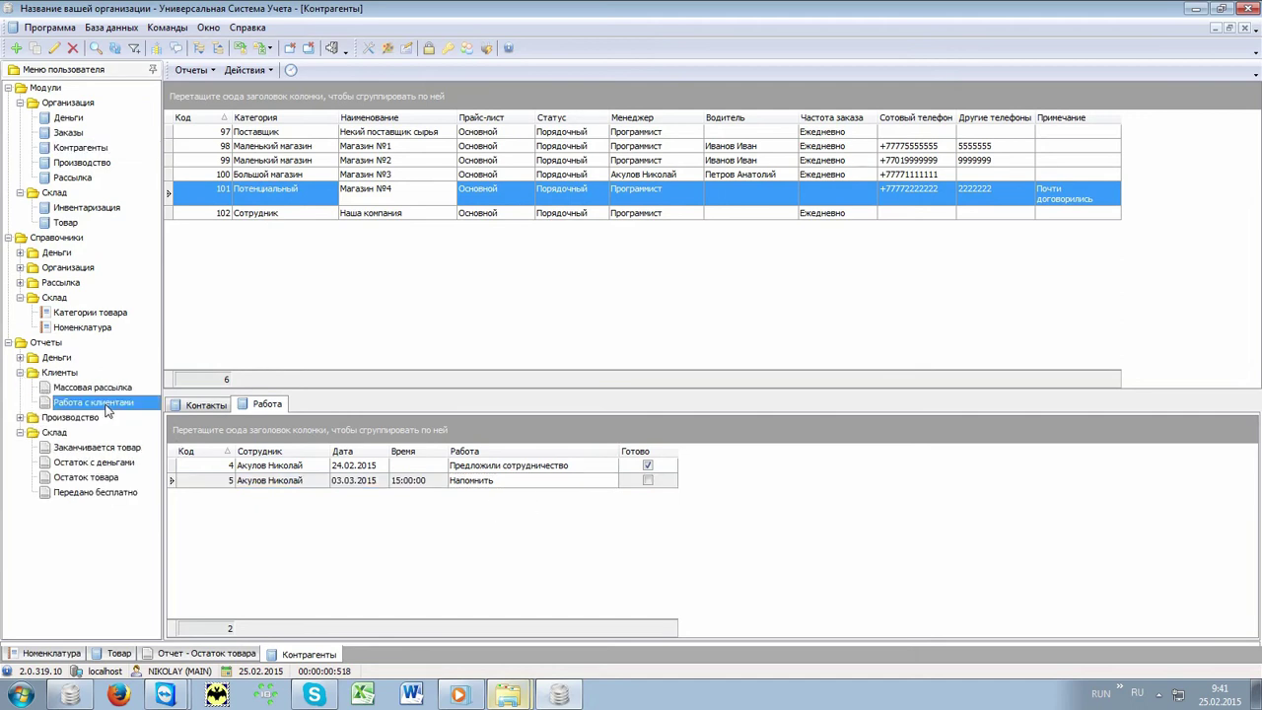
pyautogui.doubleClick(103, 404)
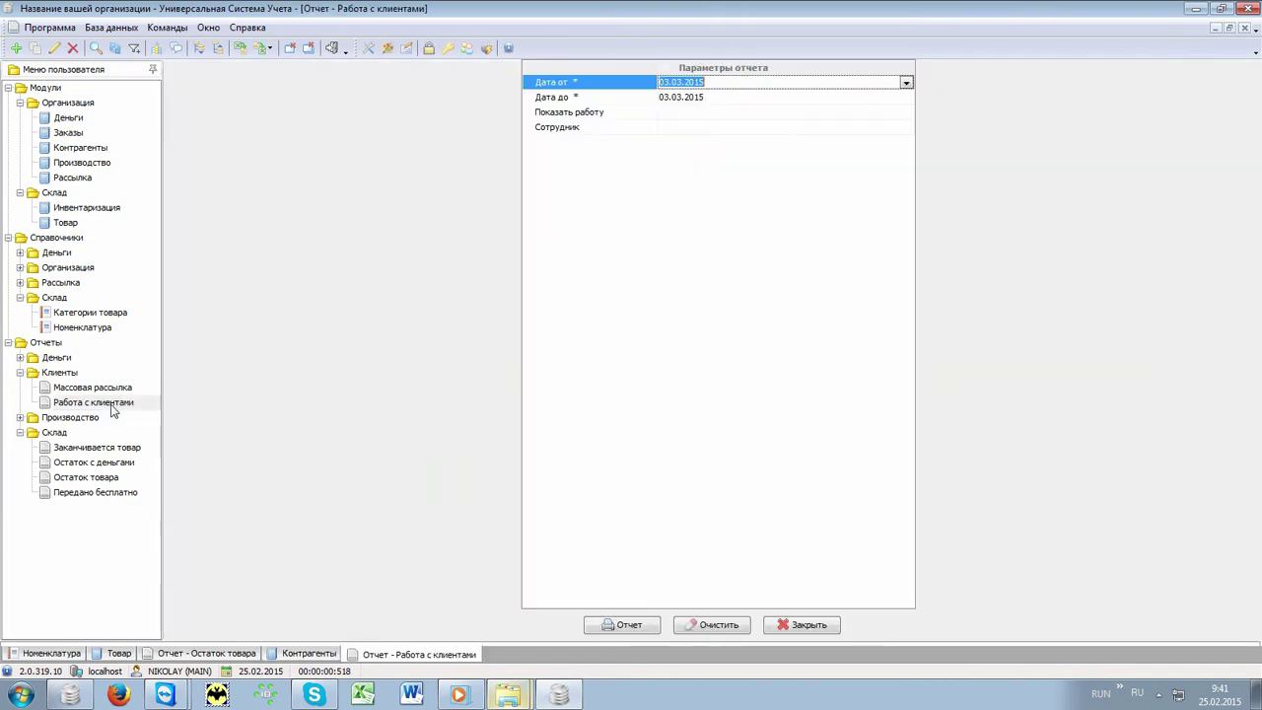
pyautogui.click(629, 626)
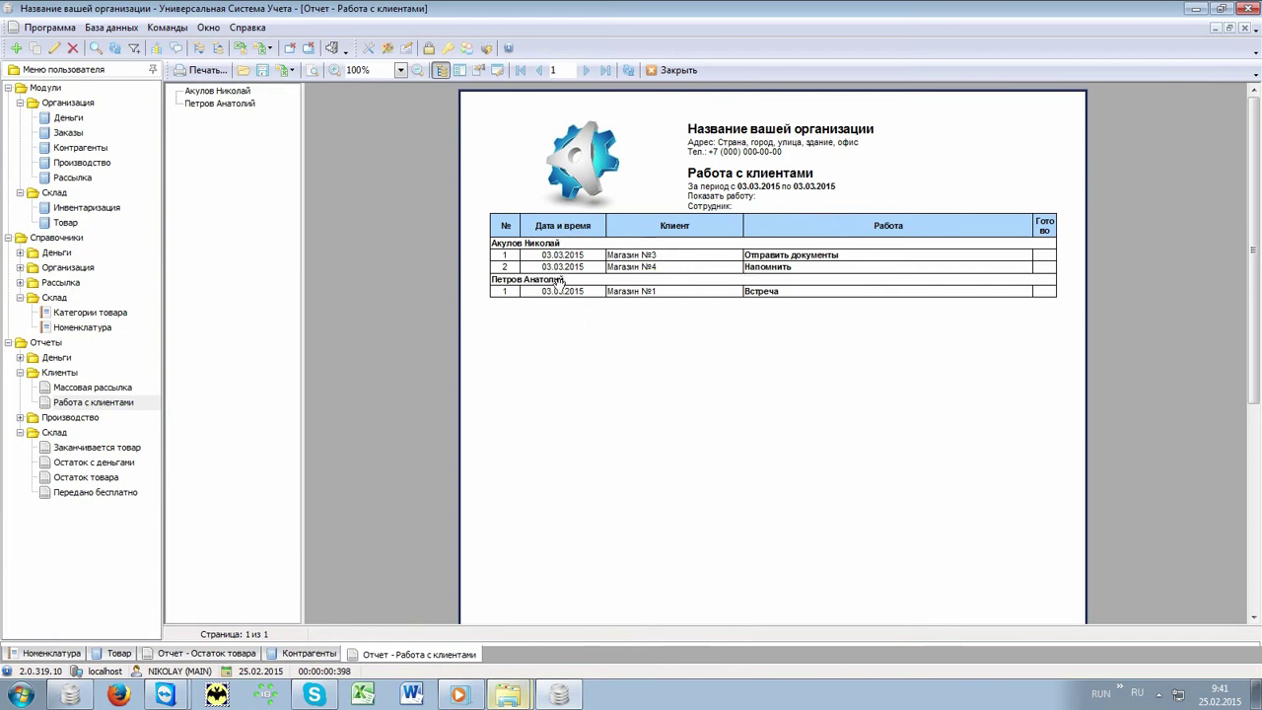
pyautogui.click(678, 71)
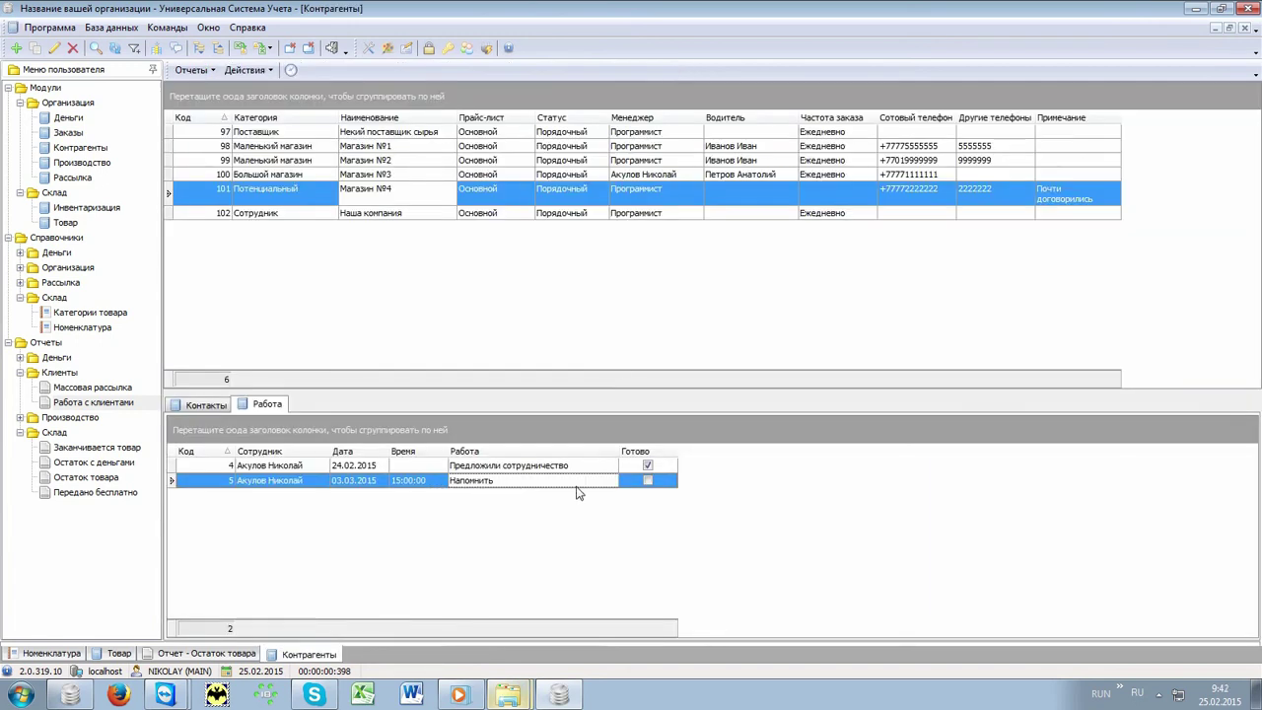
# - Generate the Массовая рассылка report for the client category Маленький магазин
pyautogui.click(115, 386)
pyautogui.doubleClick(115, 385)
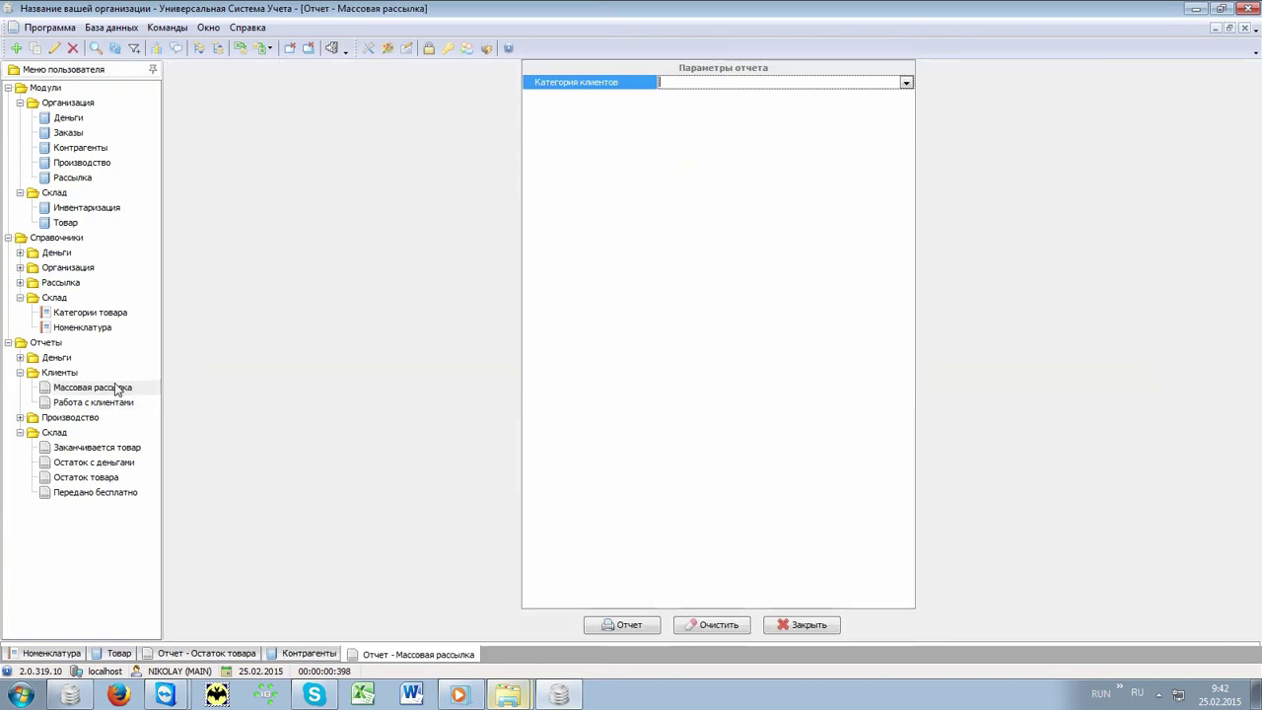
pyautogui.click(906, 82)
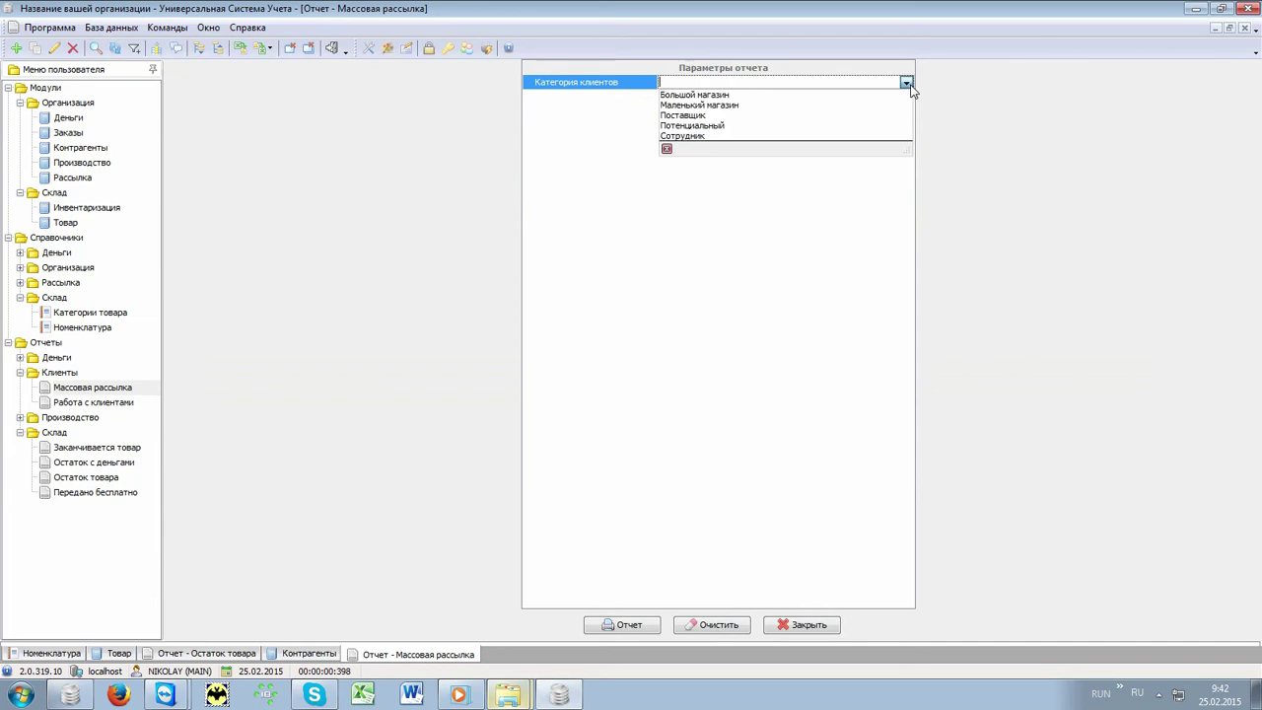
pyautogui.click(807, 107)
pyautogui.click(615, 625)
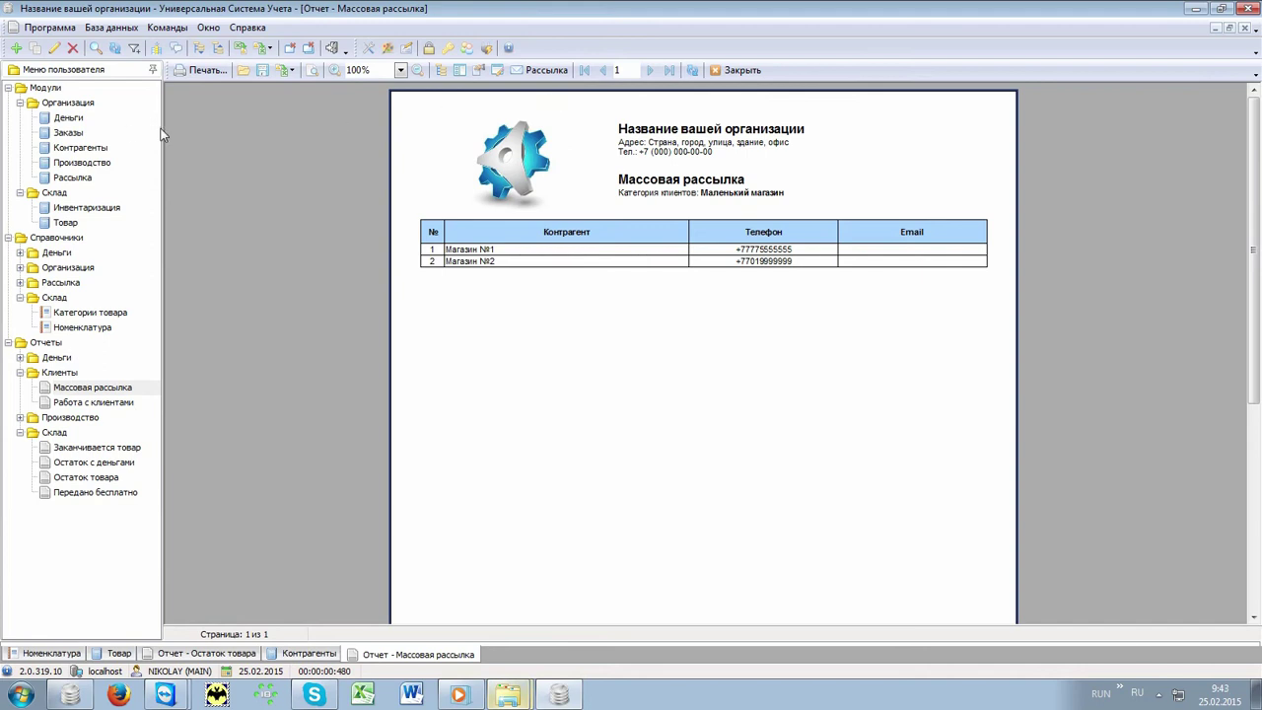
# - Search the orders from 25.02.2015 to 26.02.2015 and examine the contents of the three orders dated 25.02.2015
pyautogui.doubleClick(67, 132)
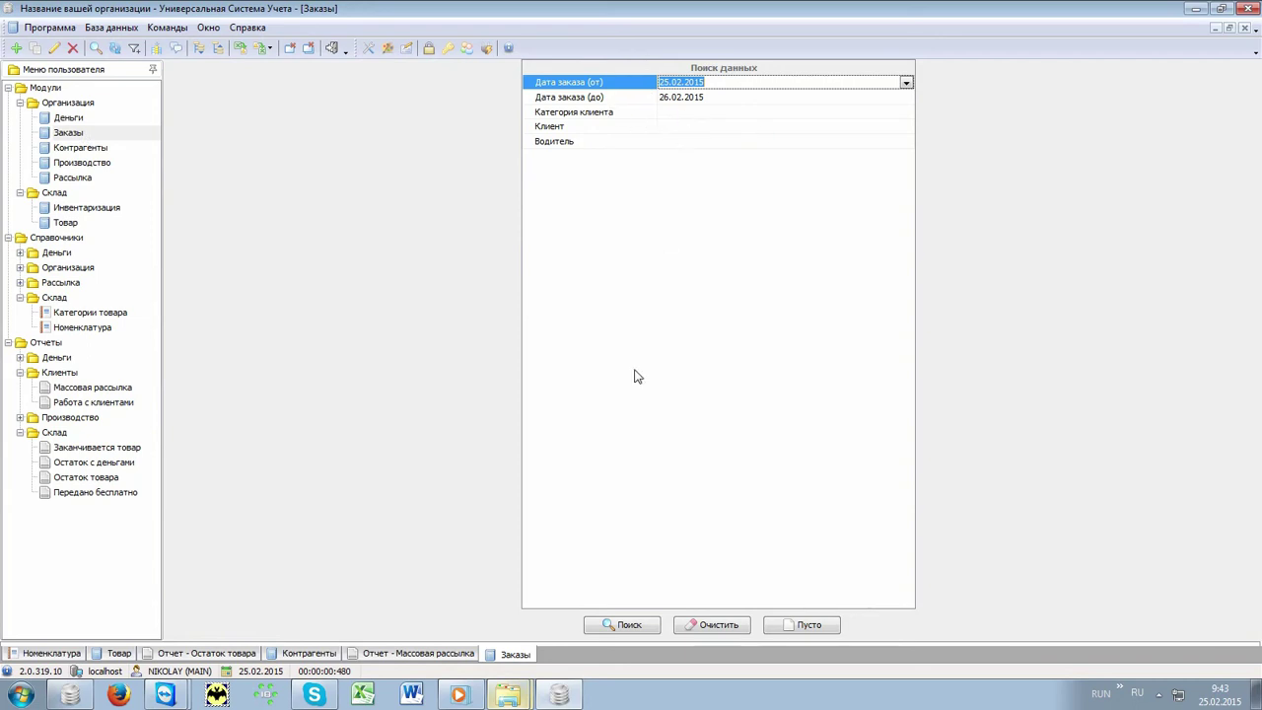
pyautogui.click(629, 625)
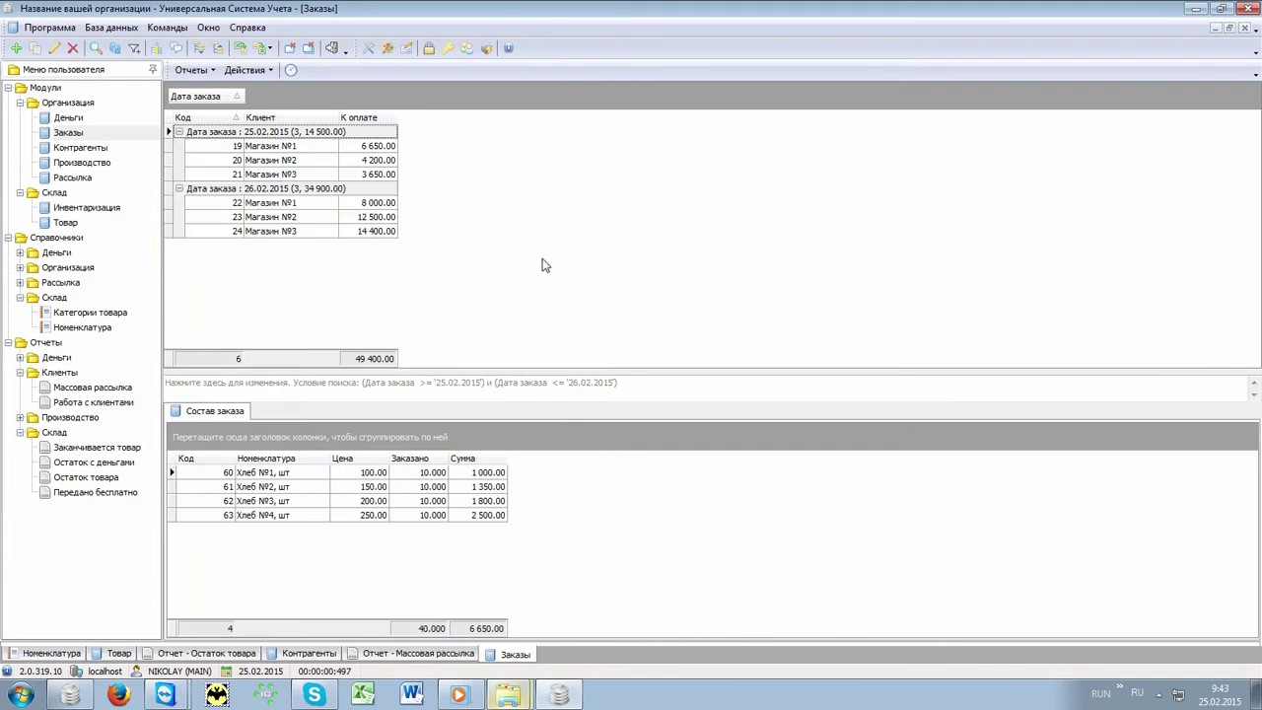
pyautogui.click(331, 148)
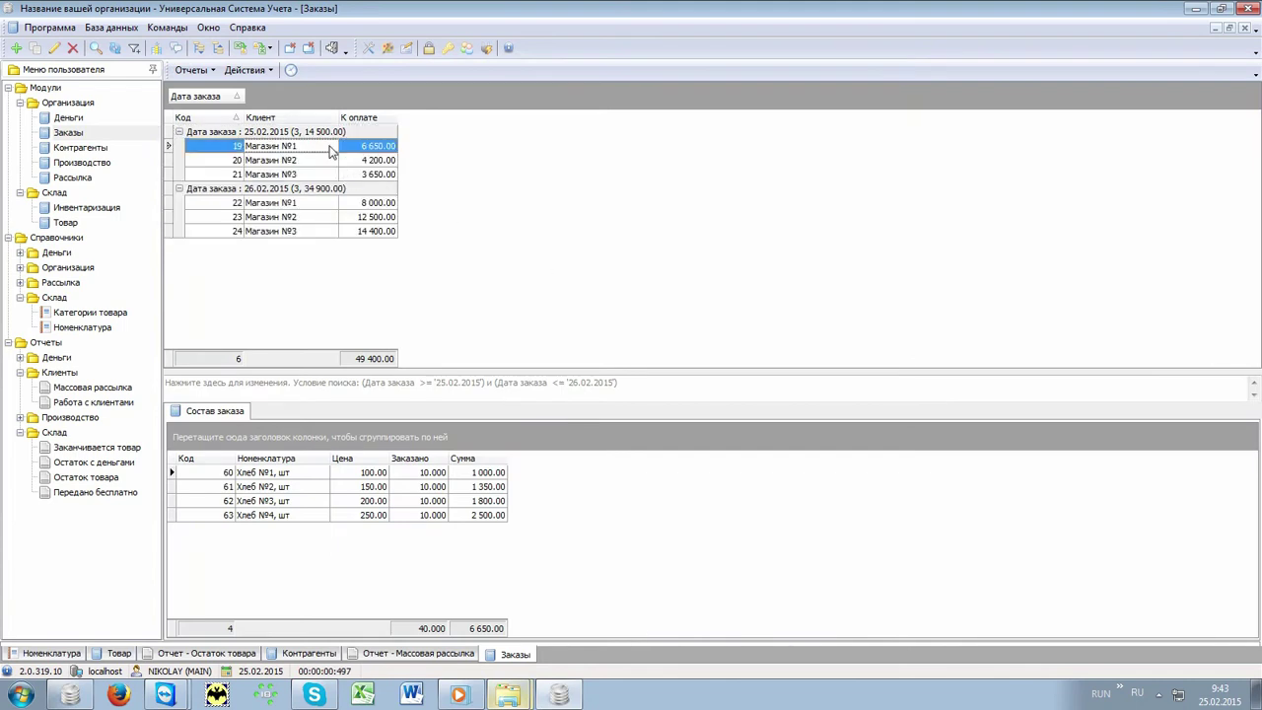
pyautogui.click(326, 160)
pyautogui.click(319, 175)
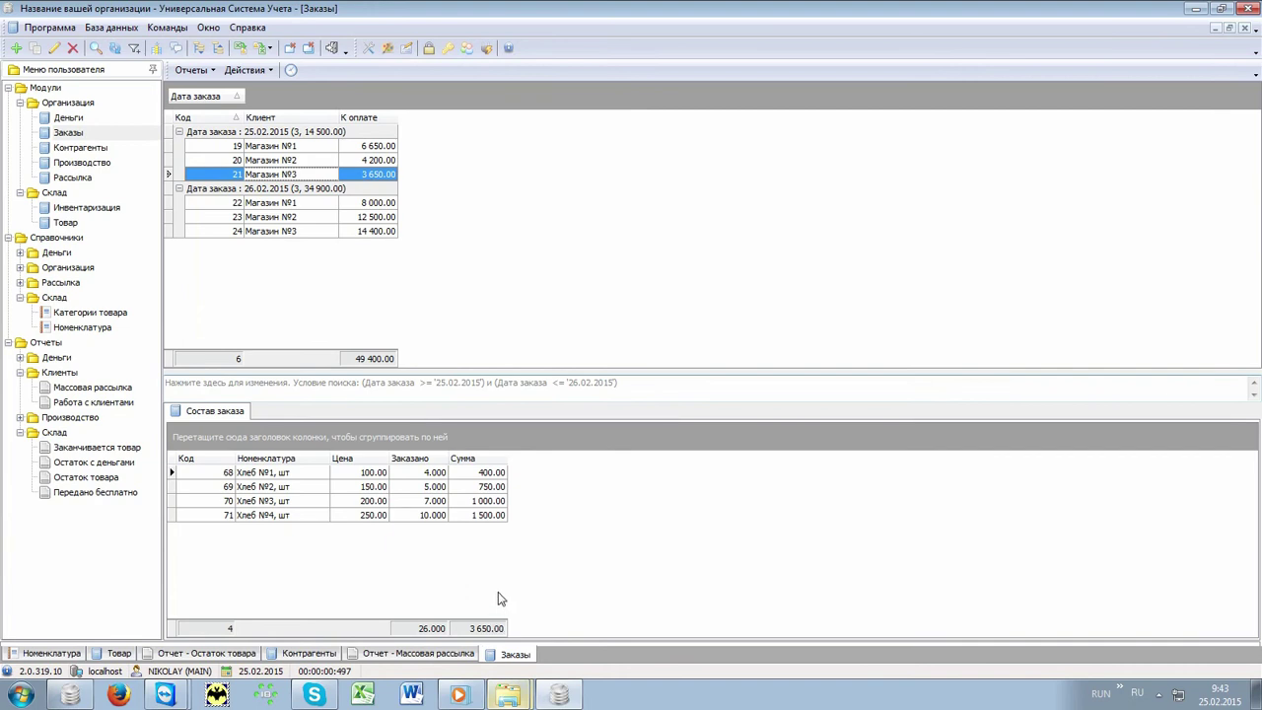
# - Generate the Ведомость заказов report from the orders for 25.02.2015
pyautogui.click(190, 72)
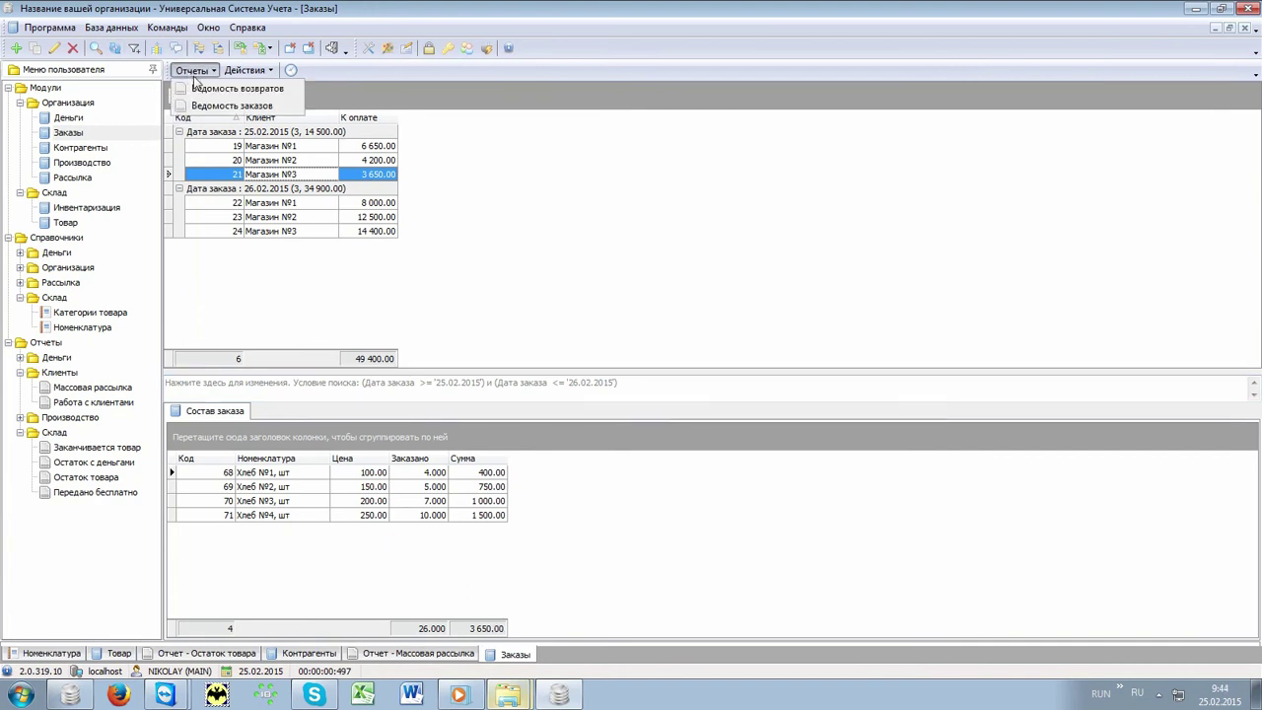
pyautogui.click(280, 105)
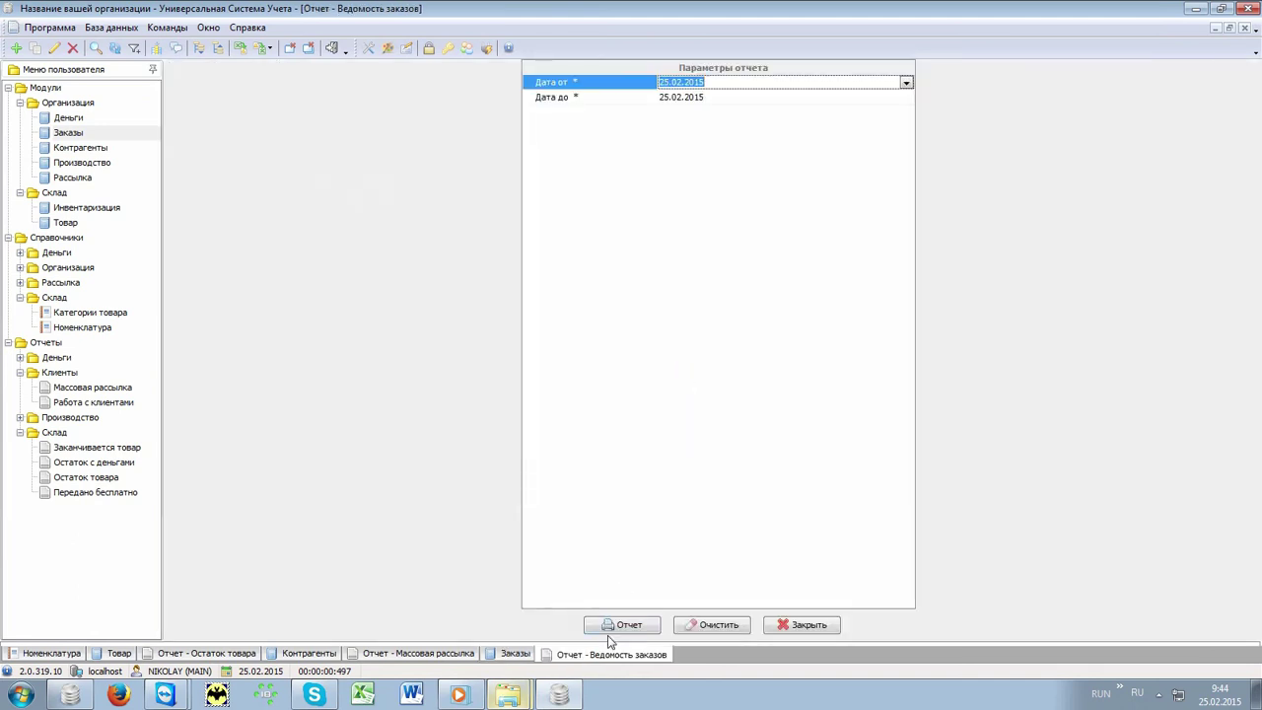
pyautogui.click(617, 621)
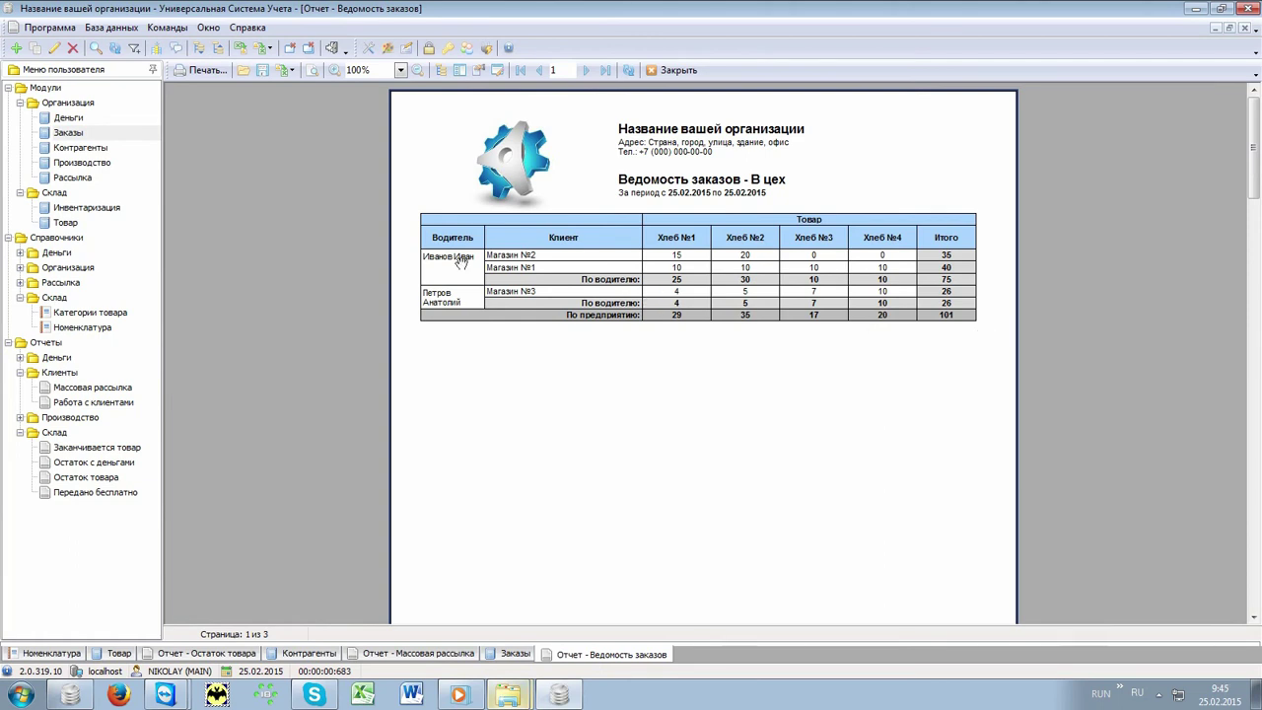
# - Open the Производство module and examine the products of the 25.02.2015 production, including the Закваска row
pyautogui.click(110, 165)
pyautogui.click(112, 166)
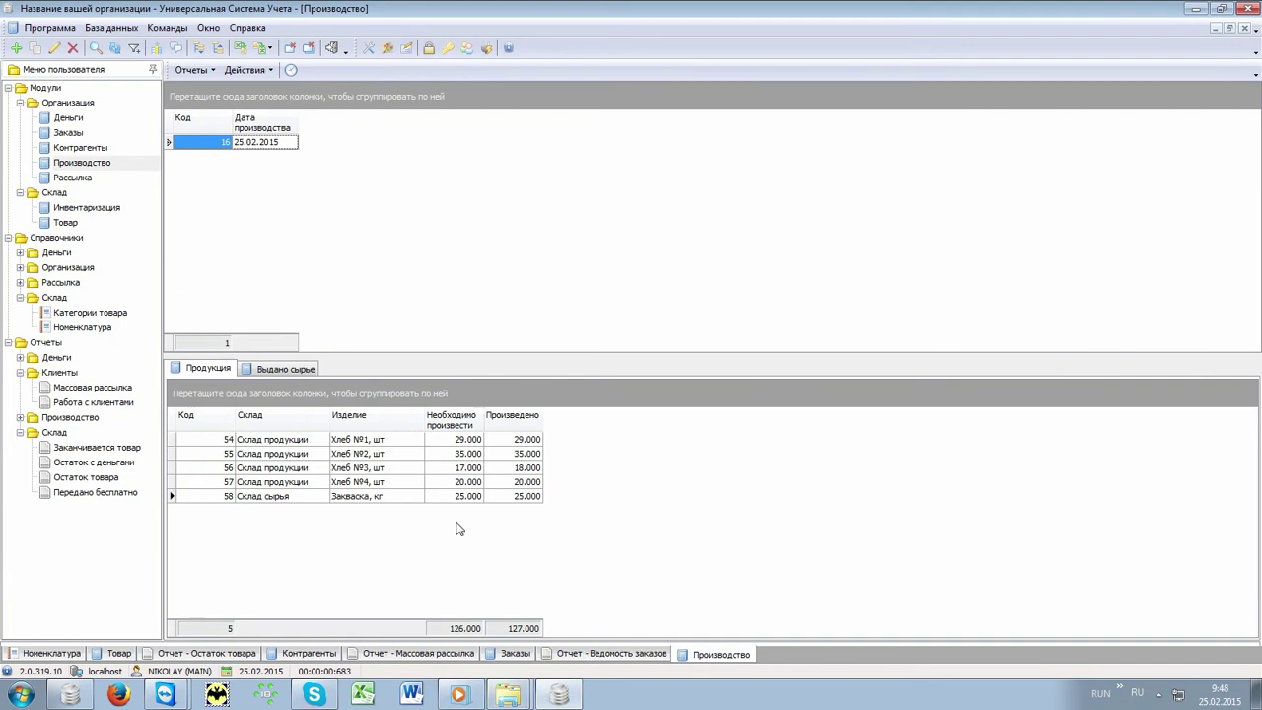
pyautogui.click(411, 505)
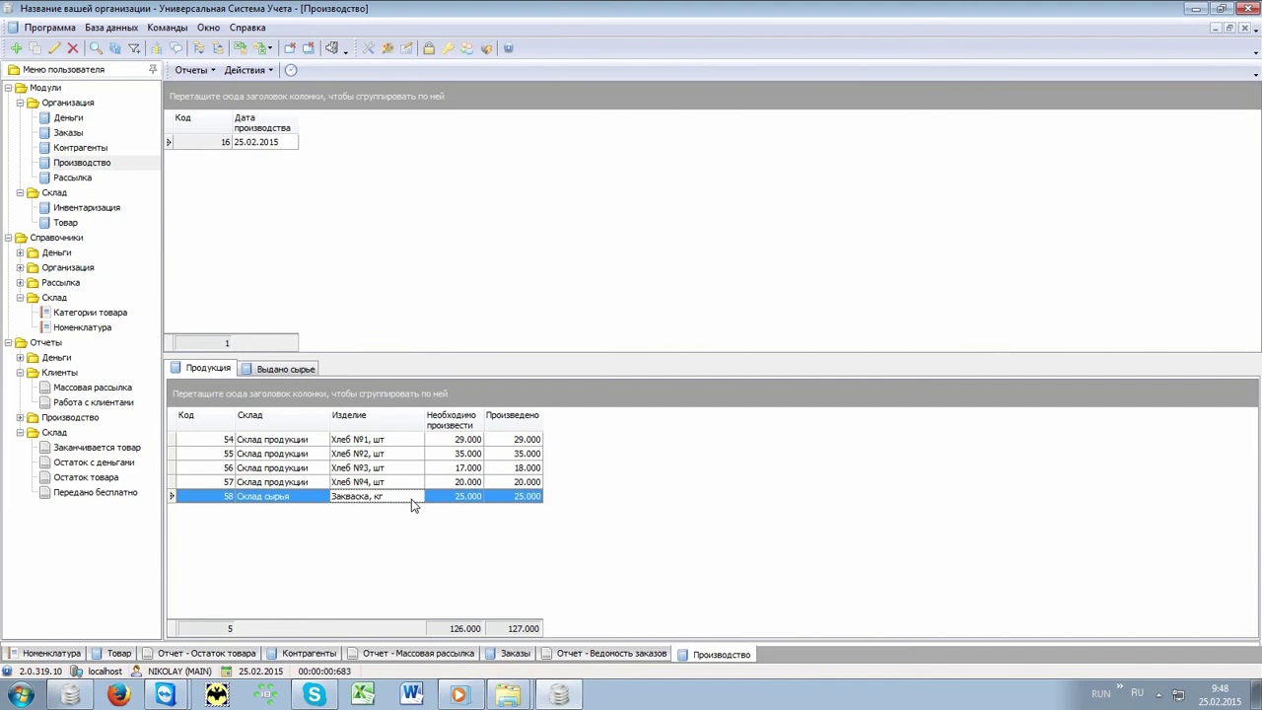
# - Generate the Требуемое сырье report for the 25.02.2015 production and close it after viewing
pyautogui.click(209, 72)
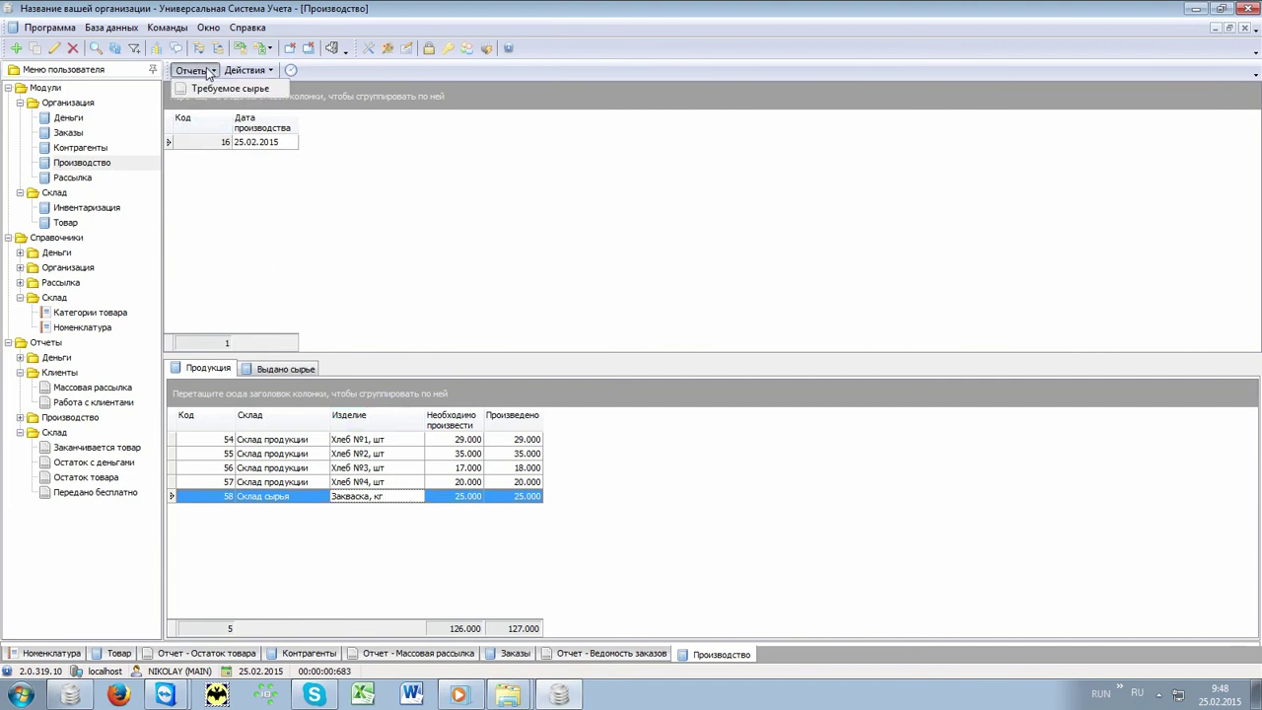
pyautogui.click(230, 89)
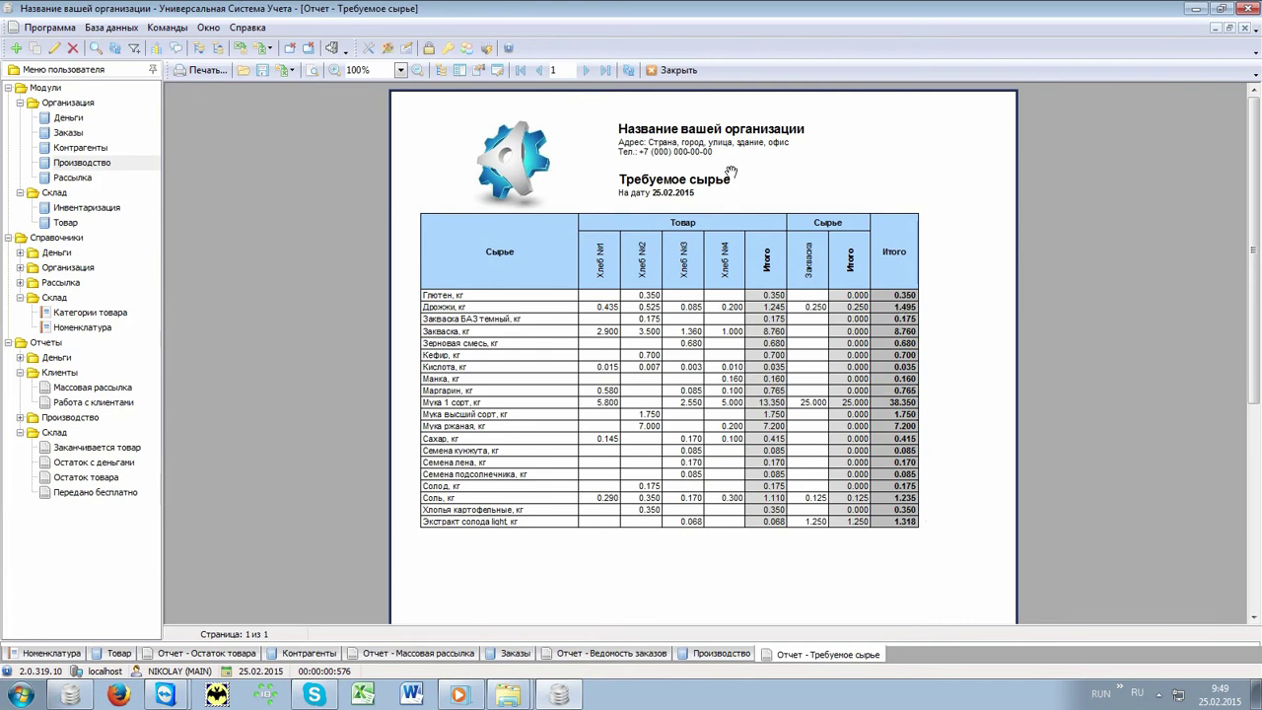
pyautogui.click(677, 71)
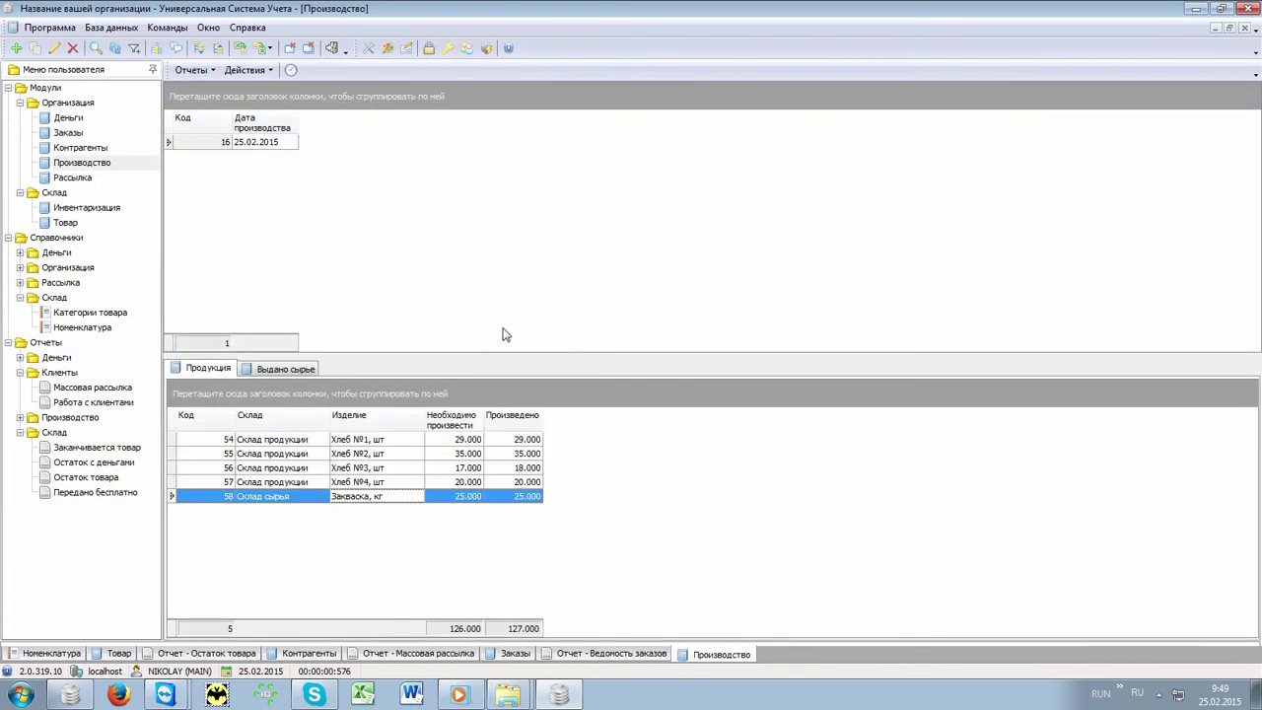
# - Show the raw materials issued for the 25.02.2015 production and examine the expanded list for each product down to Хлеб №4
pyautogui.click(295, 369)
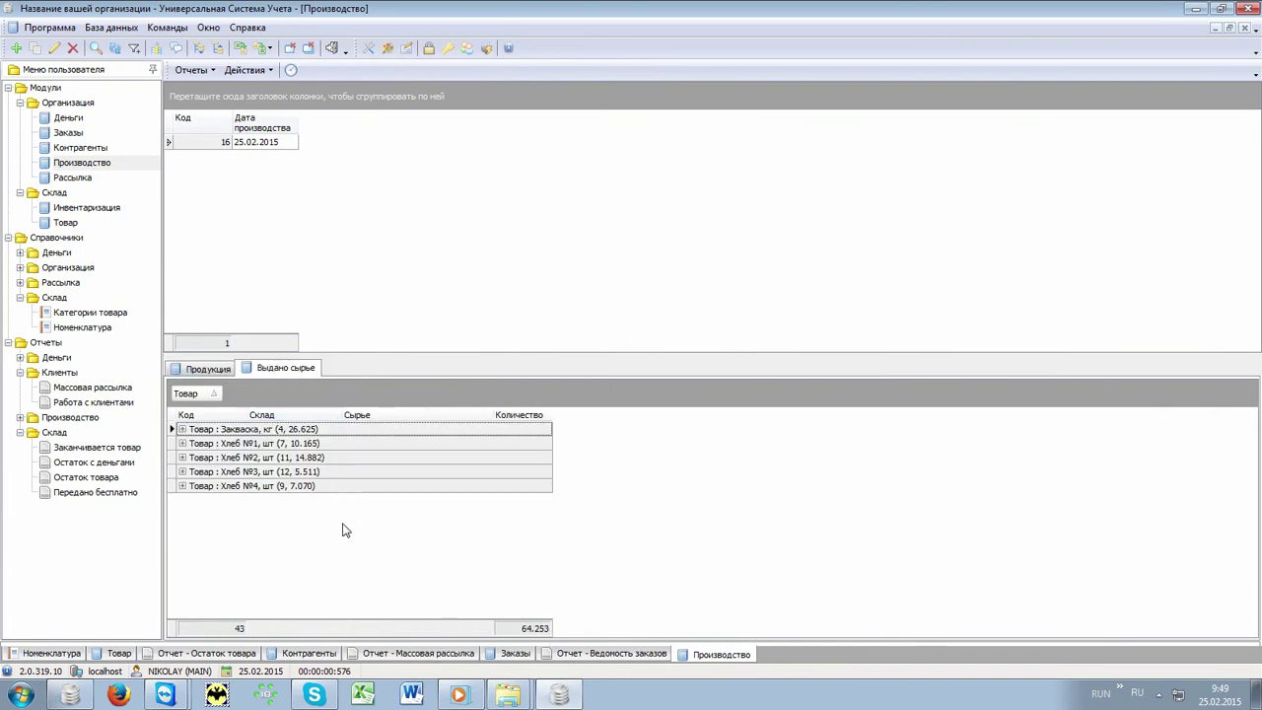
pyautogui.scroll(-5, 438, 506)
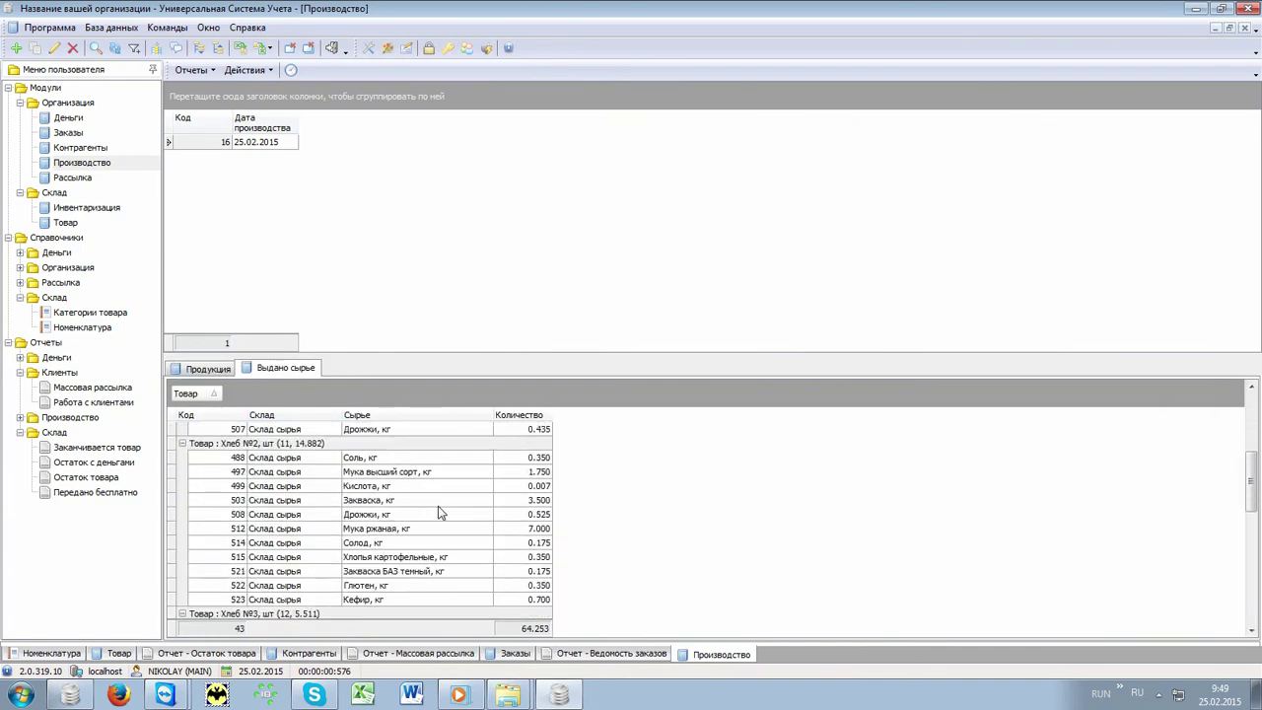
pyautogui.scroll(-5, 443, 514)
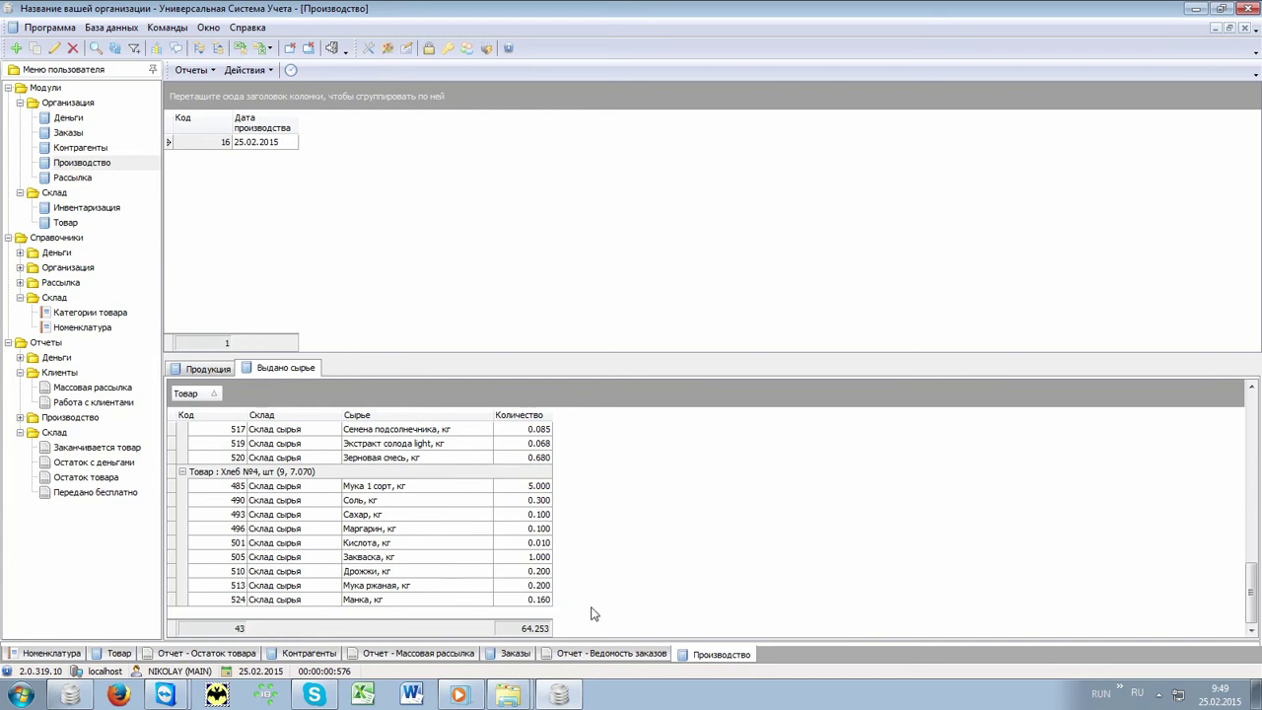
# - Generate the Прогноз производства report for 3 days
pyautogui.click(22, 418)
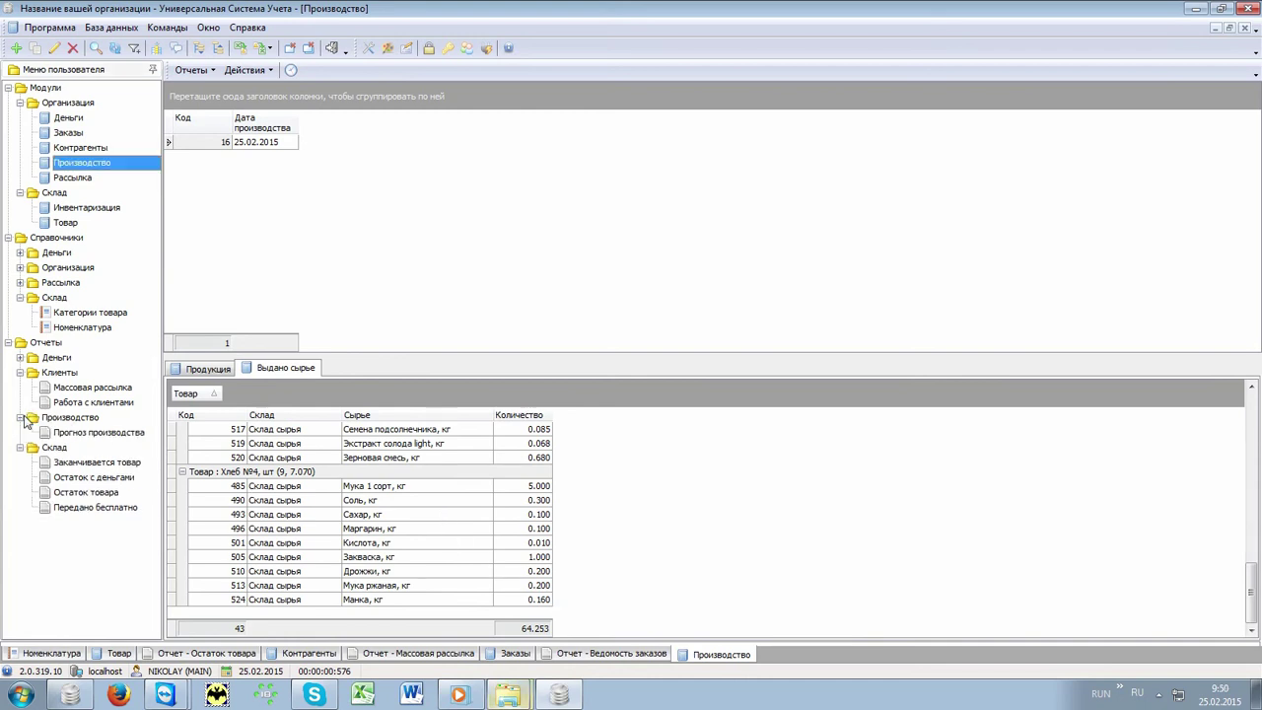
pyautogui.click(67, 434)
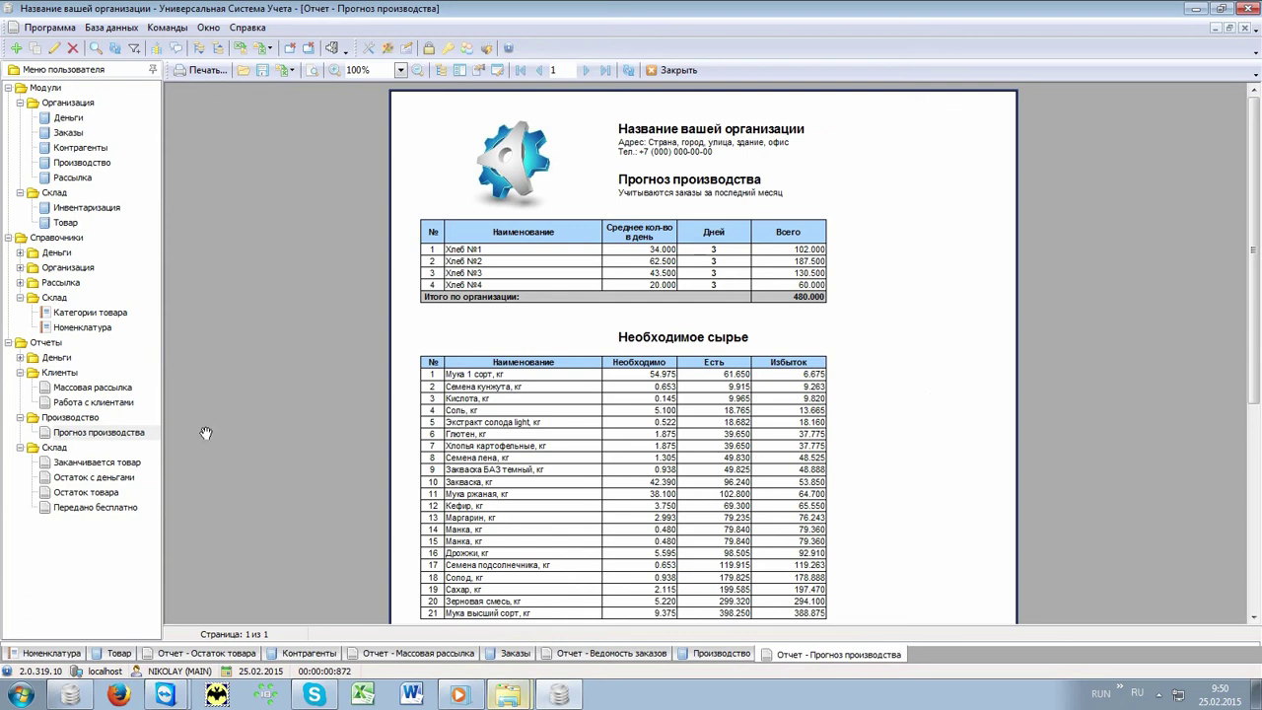
# - Collapse the Склад, Производство and Клиенты report groups and list the reports in the Деньги group
pyautogui.click(20, 446)
pyautogui.click(20, 417)
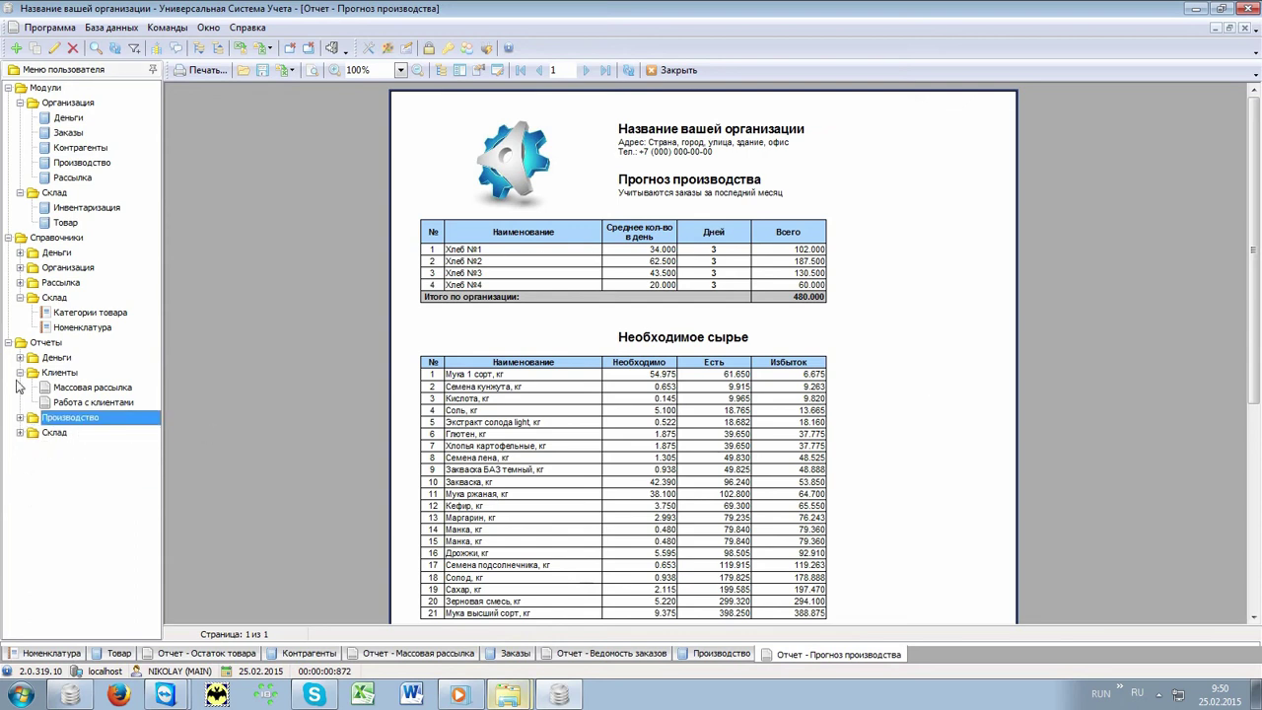
pyautogui.click(20, 372)
pyautogui.click(19, 357)
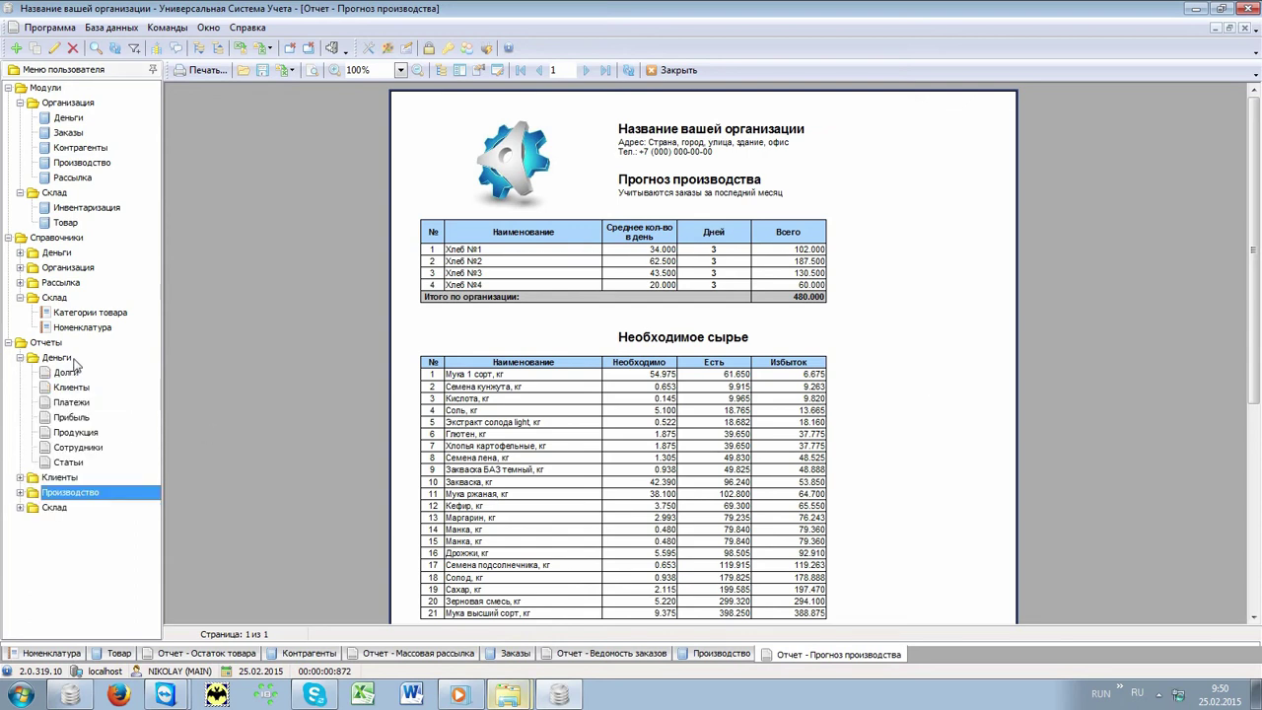
pyautogui.click(73, 360)
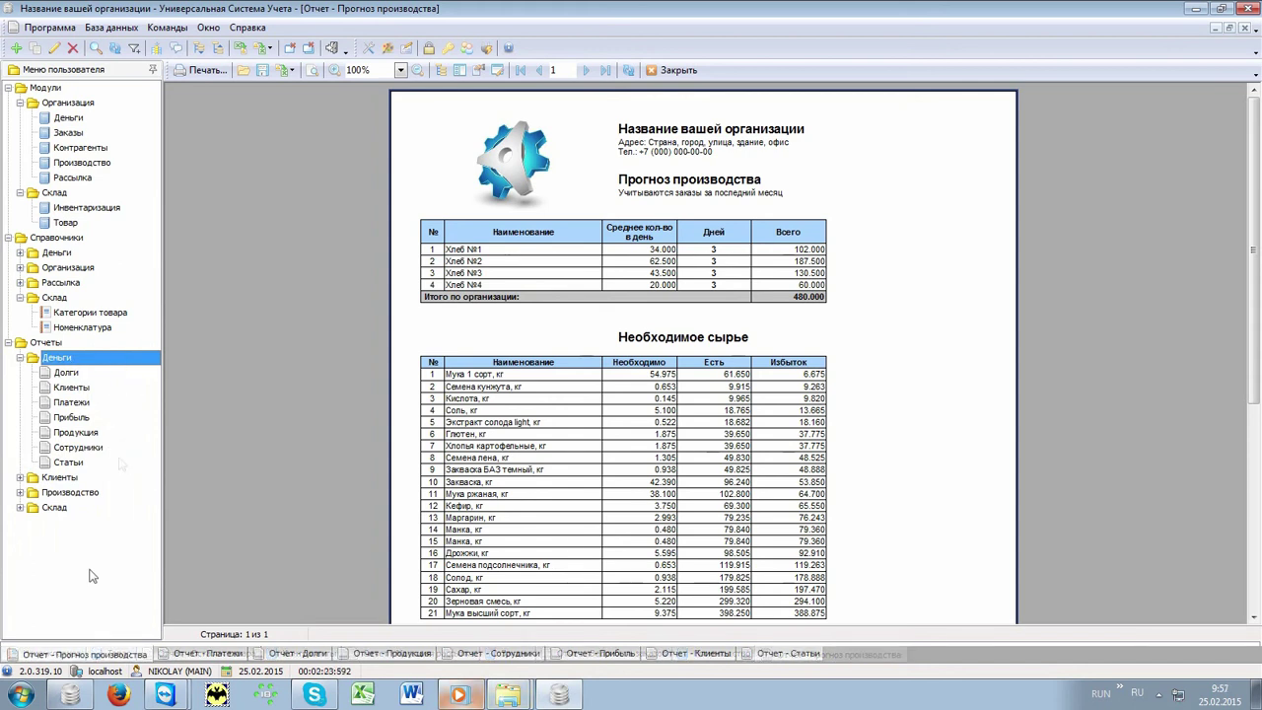
# - Examine the open Платежи, Долги, Продукция, Сотрудники, Прибыль, Клиенты and Статьи reports one after another
pyautogui.click(187, 653)
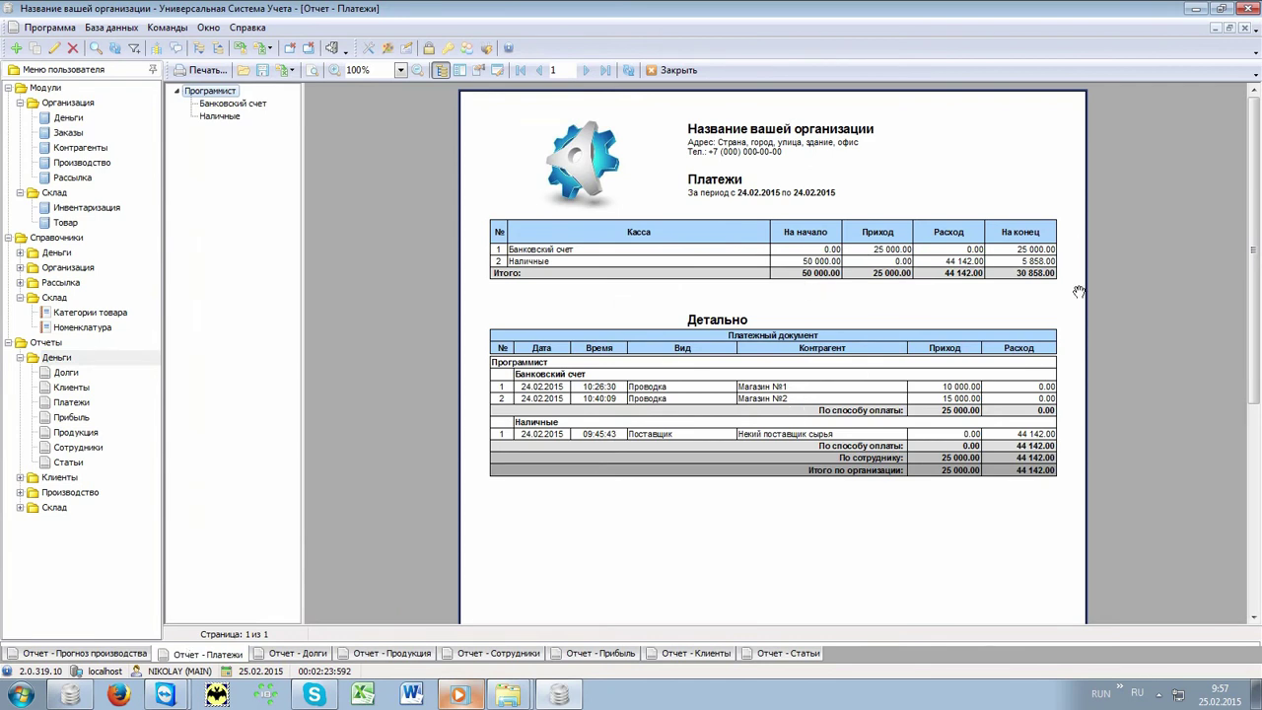
pyautogui.click(326, 654)
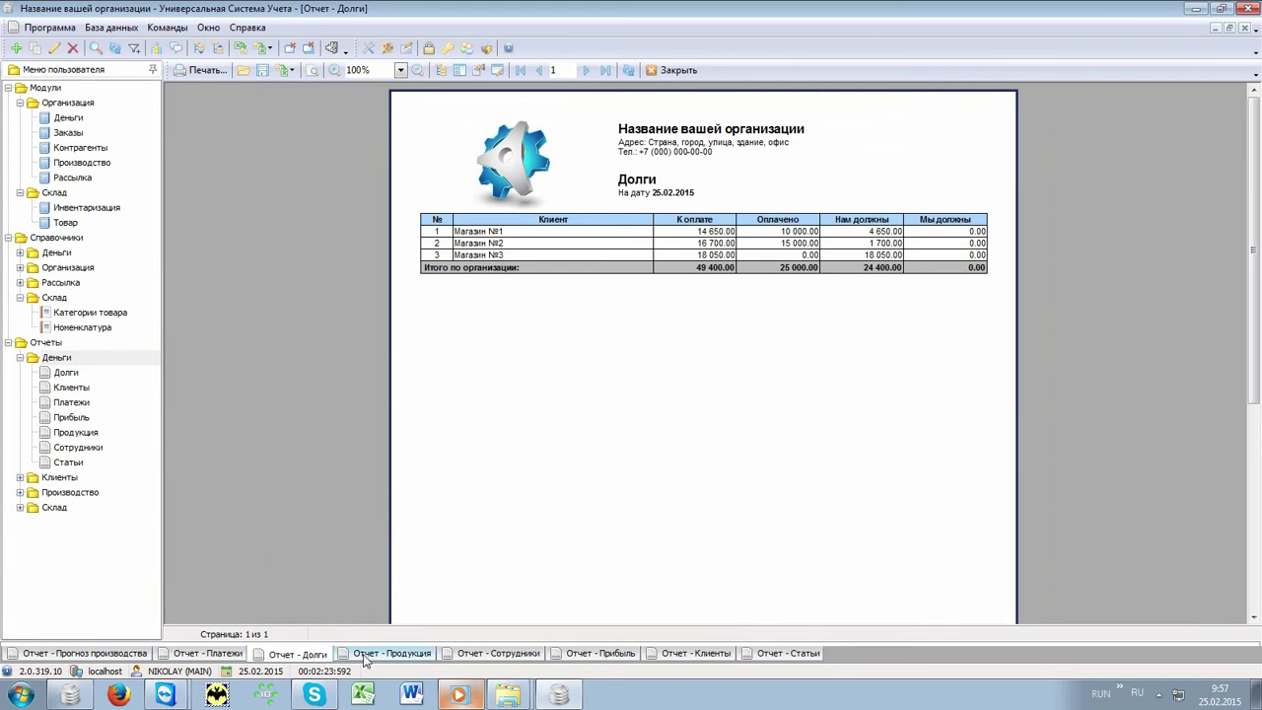
pyautogui.click(357, 655)
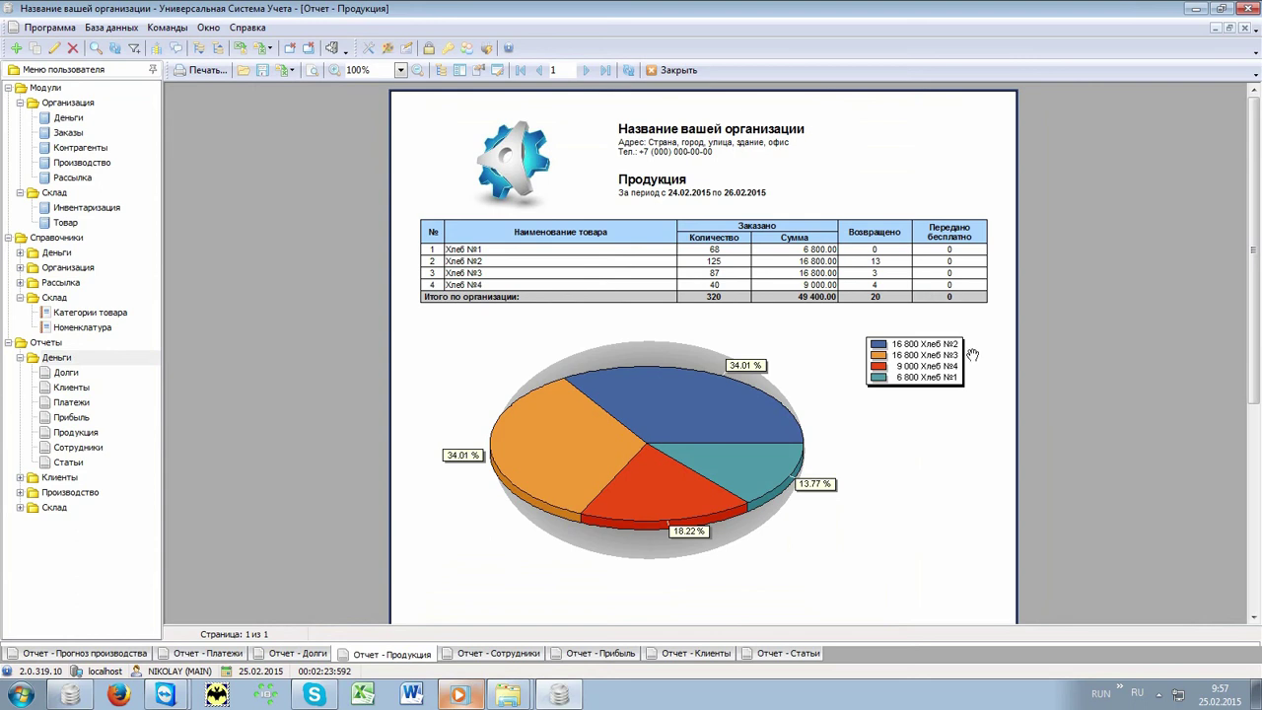
pyautogui.click(495, 654)
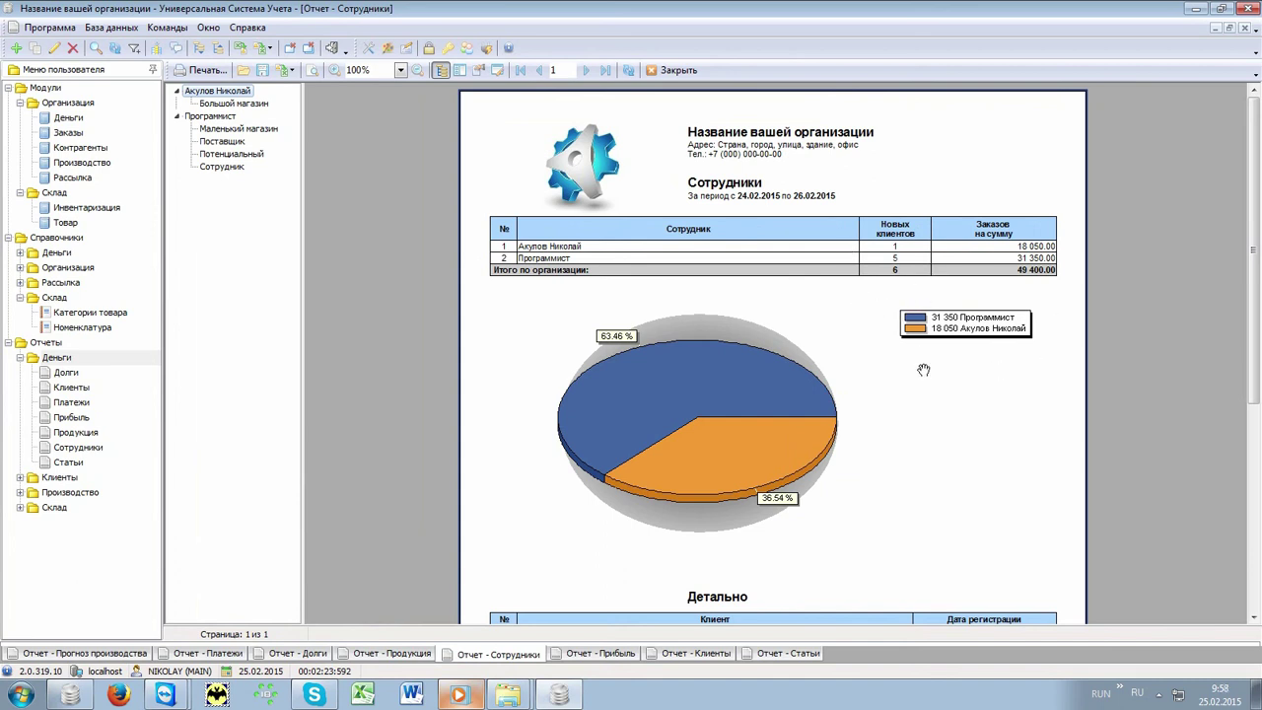
pyautogui.click(601, 657)
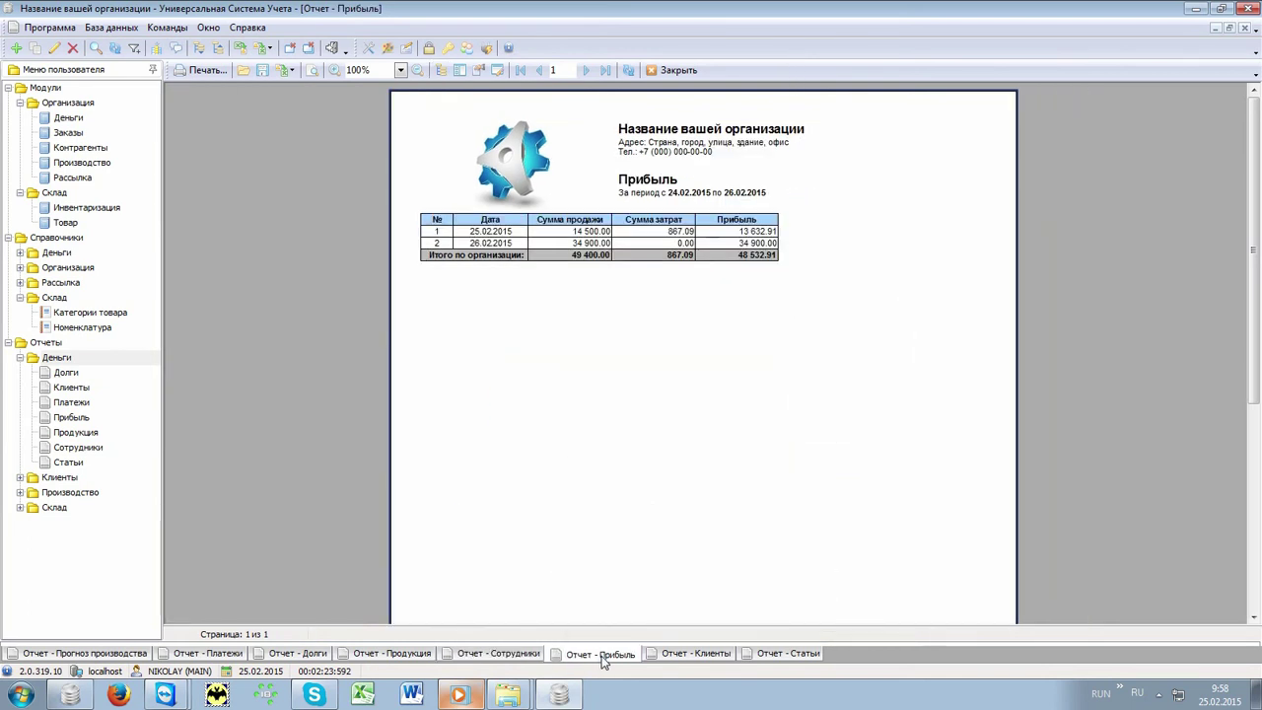
pyautogui.click(690, 654)
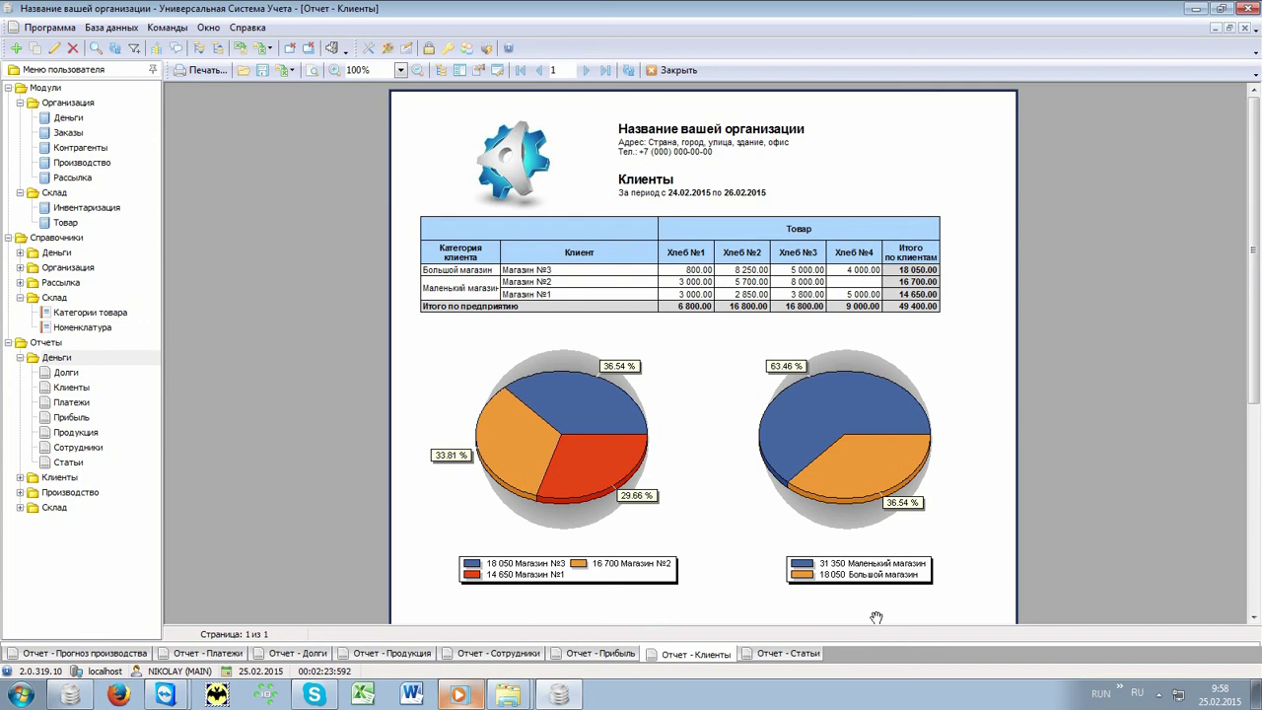
pyautogui.click(781, 654)
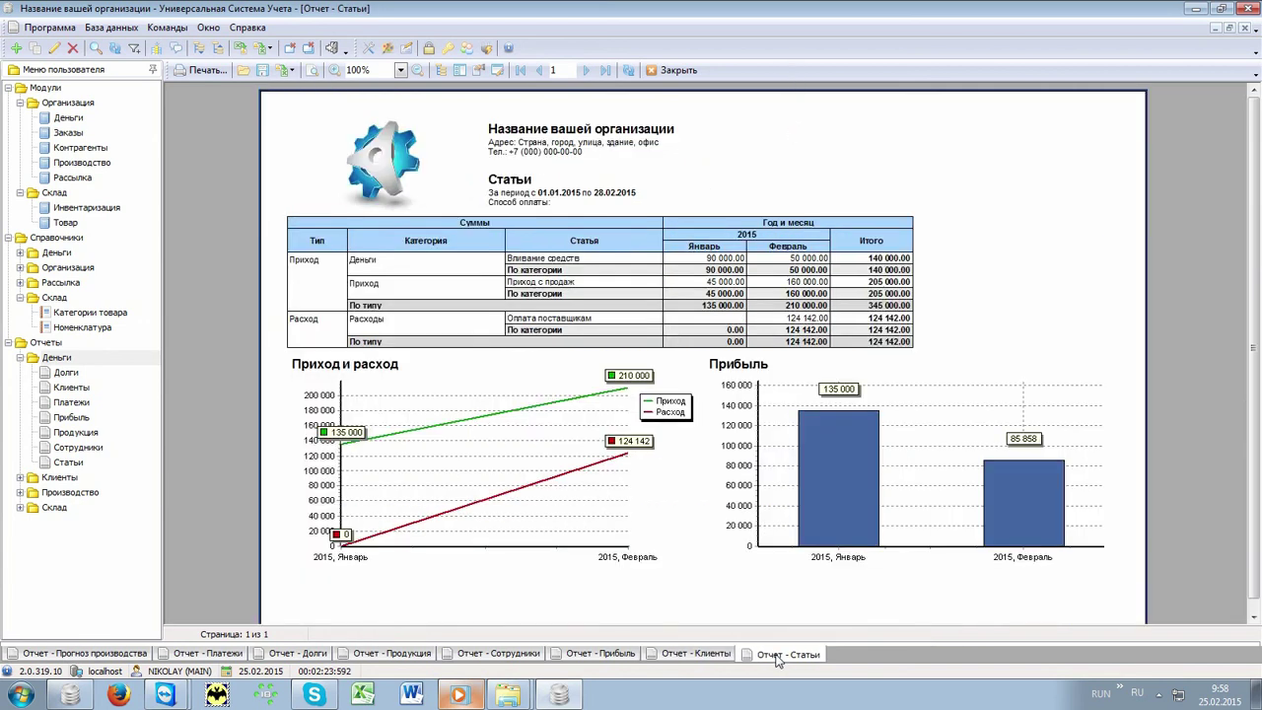